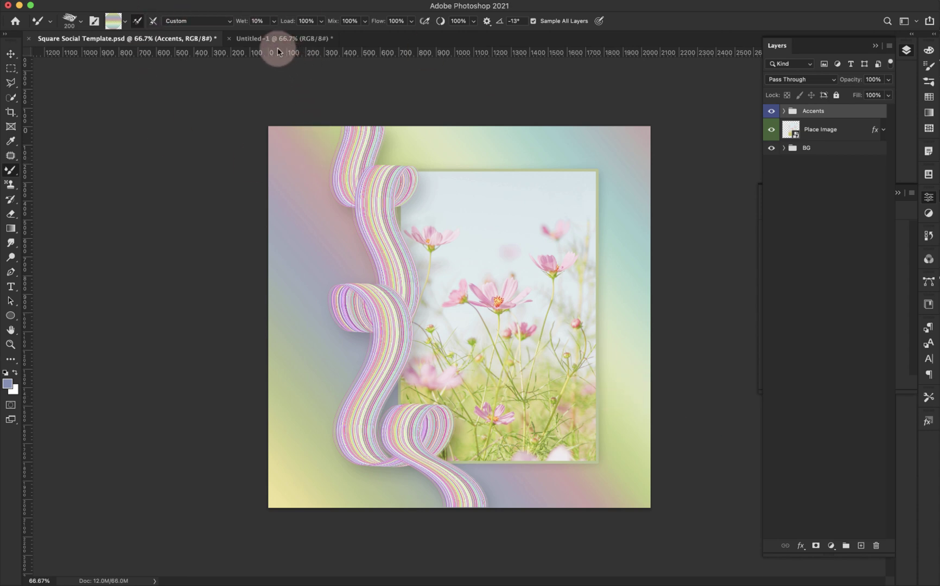
Add a new blank layer to the Untitled-1 document
{"action": "left_click", "coordinate": [258, 38]}
{"action": "left_click", "coordinate": [859, 545]}
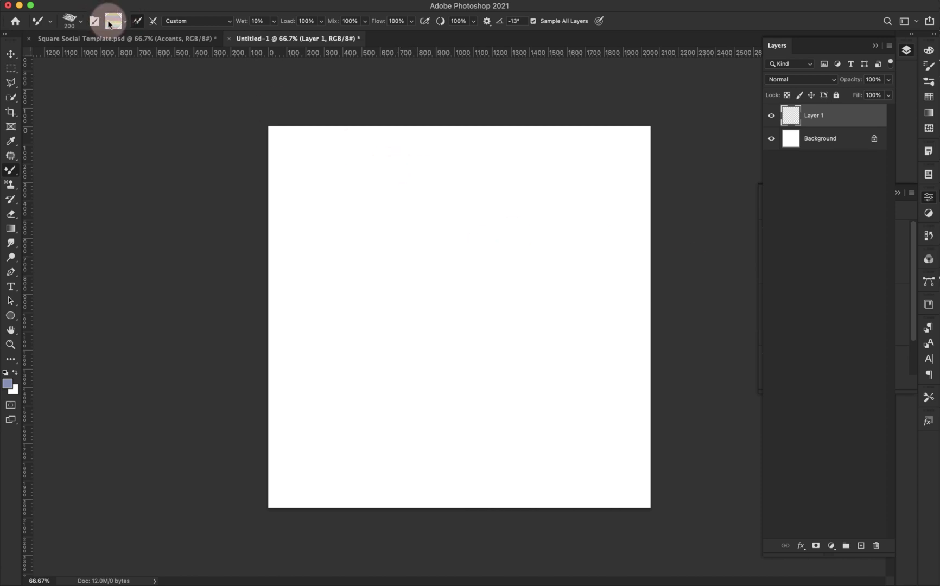
{"action": "left_click", "coordinate": [112, 24]}
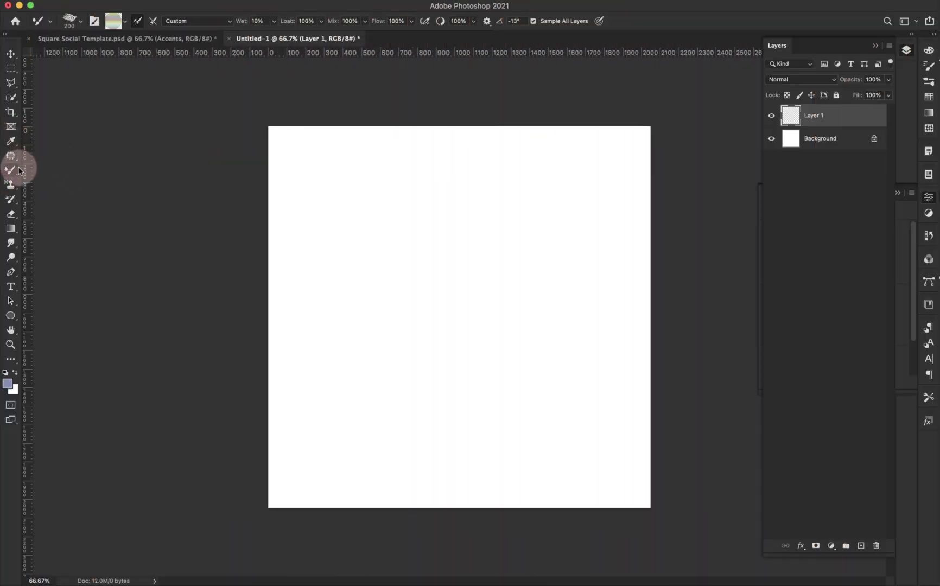
Activate the Mixer Brush tool
{"action": "left_click", "coordinate": [8, 173]}
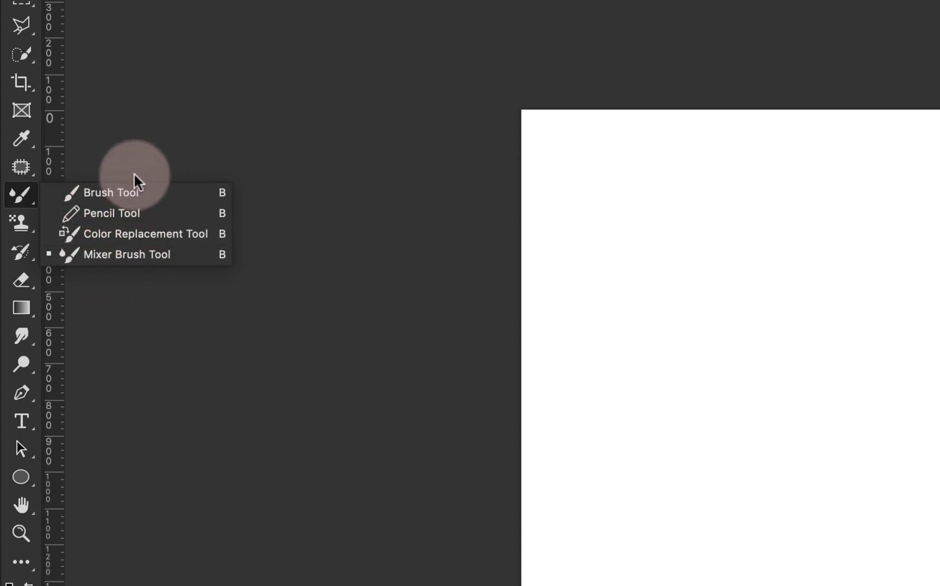
{"action": "left_click", "coordinate": [135, 259]}
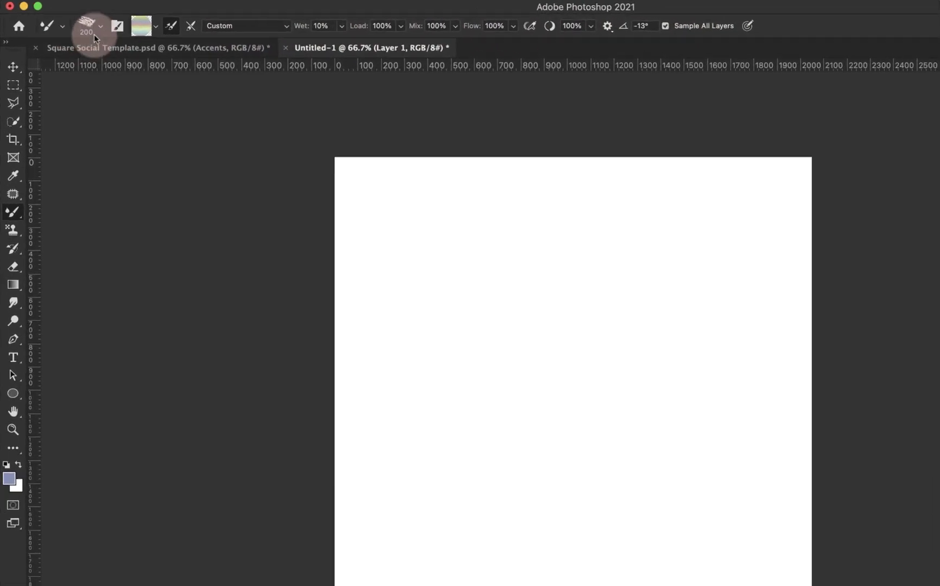
{"action": "left_click", "coordinate": [125, 35]}
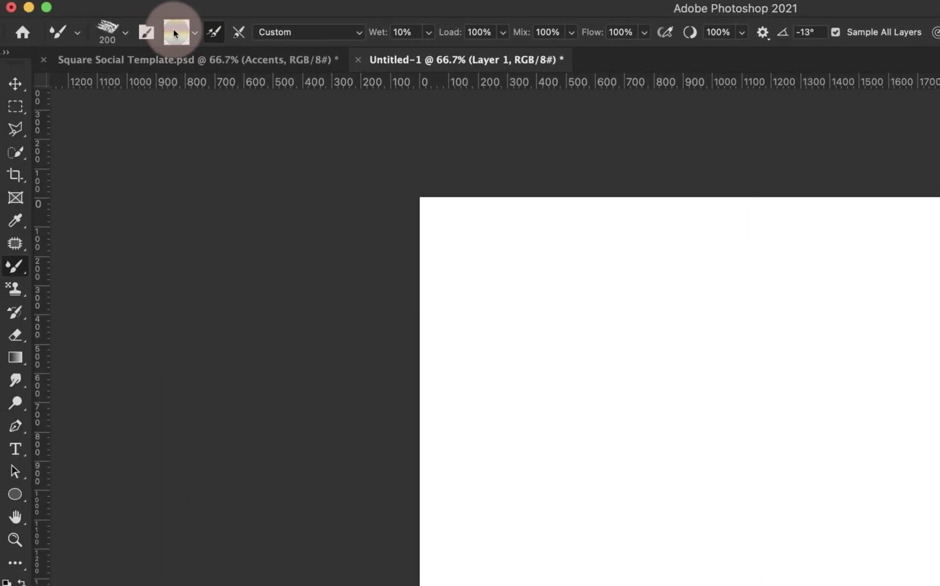
{"action": "left_click", "coordinate": [173, 31]}
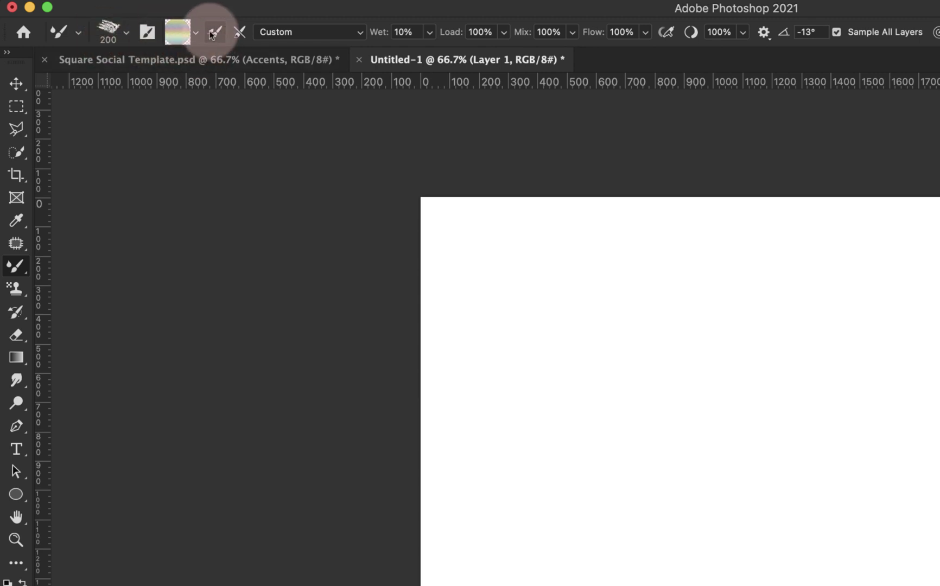
Try out the loaded Mixer Brush with test strokes on Layer 1 and undo them
{"action": "mouse_move", "coordinate": [462, 217]}
{"action": "left_mouse_down"}
{"action": "mouse_move", "coordinate": [574, 284]}
{"action": "mouse_move", "coordinate": [541, 460]}
{"action": "mouse_move", "coordinate": [757, 511]}
{"action": "left_mouse_up"}
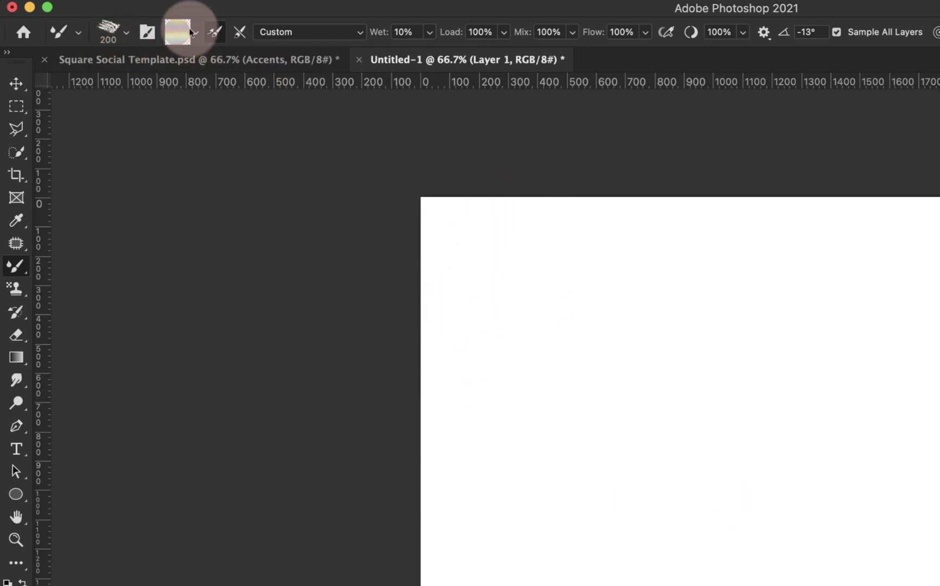
{"action": "key", "text": "super+z"}
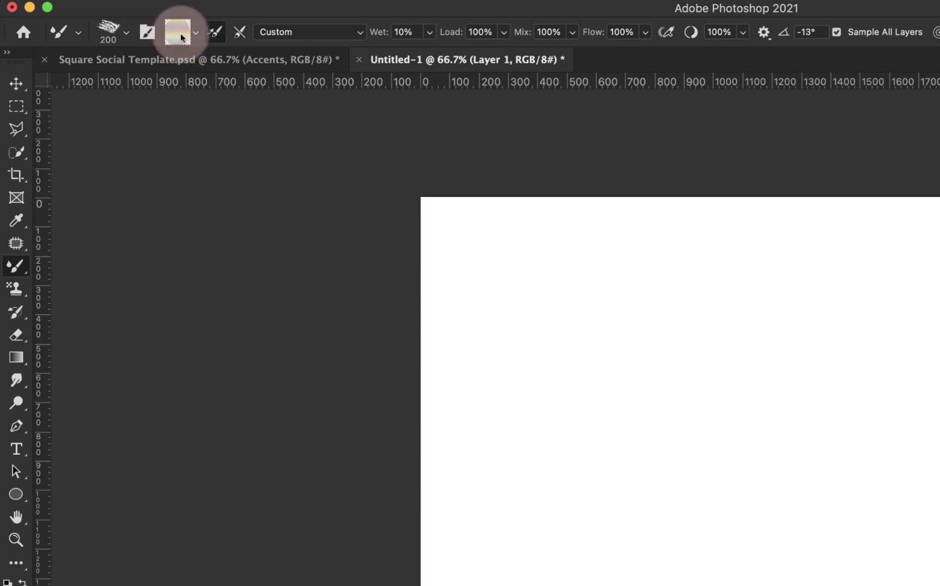
{"action": "mouse_move", "coordinate": [434, 347]}
{"action": "left_mouse_down"}
{"action": "mouse_move", "coordinate": [457, 363]}
{"action": "mouse_move", "coordinate": [541, 317]}
{"action": "mouse_move", "coordinate": [610, 368]}
{"action": "mouse_move", "coordinate": [562, 262]}
{"action": "left_mouse_up"}
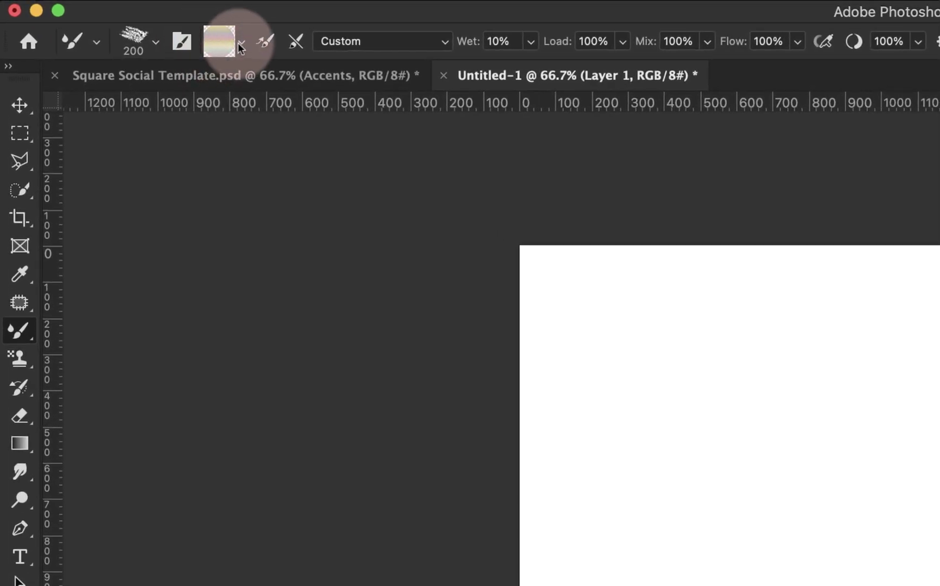
Reload the Mixer Brush with its paint using the Load Brush option
{"action": "left_click", "coordinate": [241, 43]}
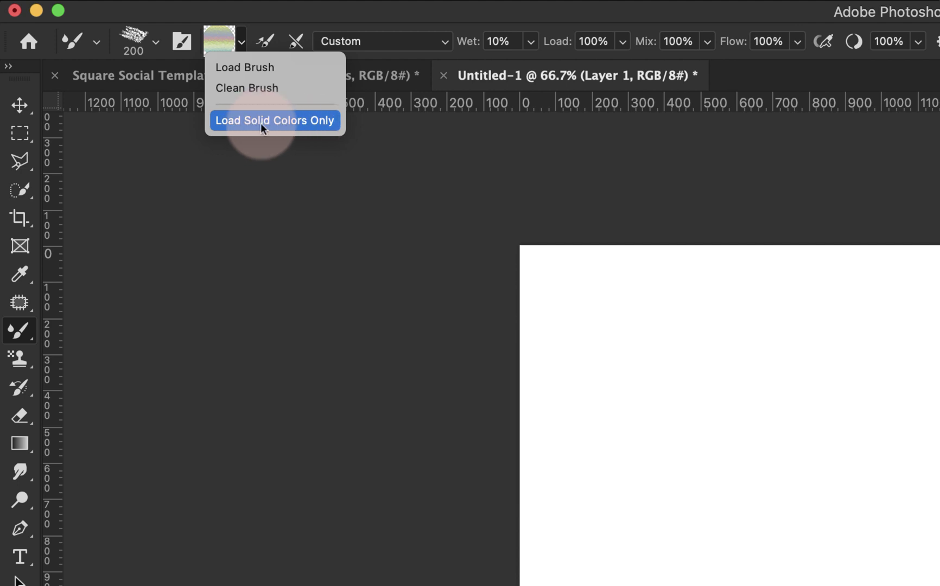
{"action": "left_click", "coordinate": [225, 64]}
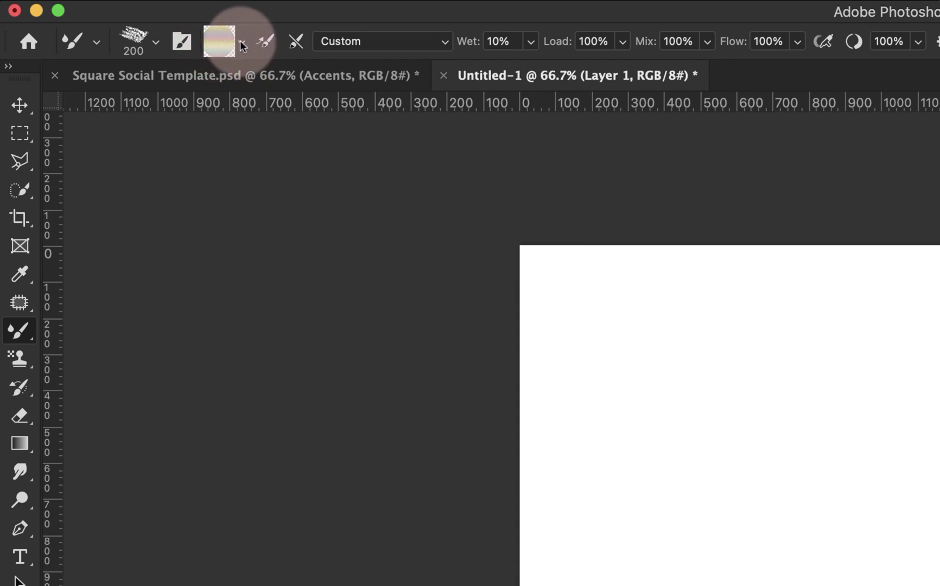
Set the brush's Wet value to 0% and paint overlapping curled ribbon strokes on Layer 1
{"action": "left_click", "coordinate": [530, 41]}
{"action": "left_click_drag", "start_coordinate": [531, 68], "coordinate": [519, 67]}
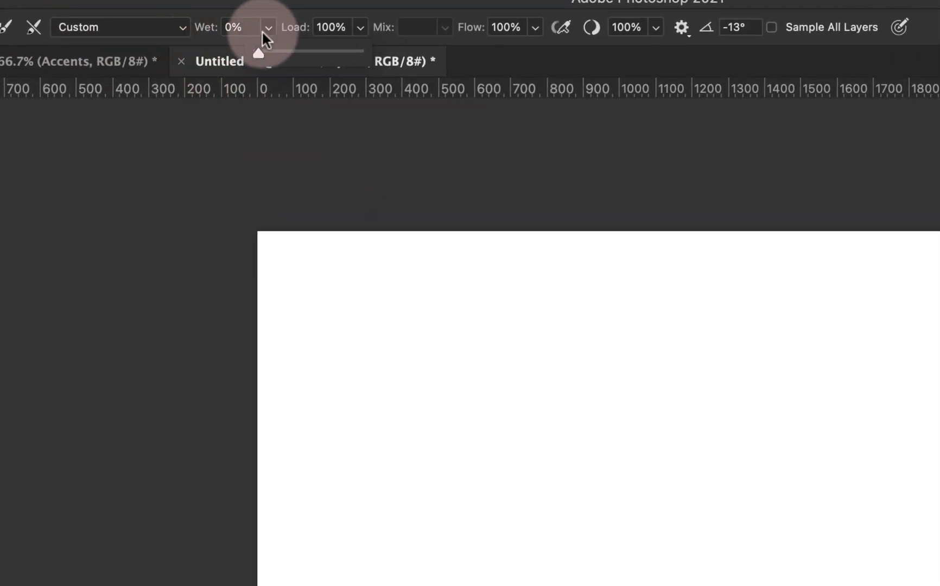
{"action": "mouse_move", "coordinate": [455, 307]}
{"action": "left_mouse_down"}
{"action": "mouse_move", "coordinate": [417, 308]}
{"action": "mouse_move", "coordinate": [572, 364]}
{"action": "mouse_move", "coordinate": [626, 446]}
{"action": "mouse_move", "coordinate": [672, 585]}
{"action": "mouse_move", "coordinate": [609, 585]}
{"action": "left_mouse_up"}
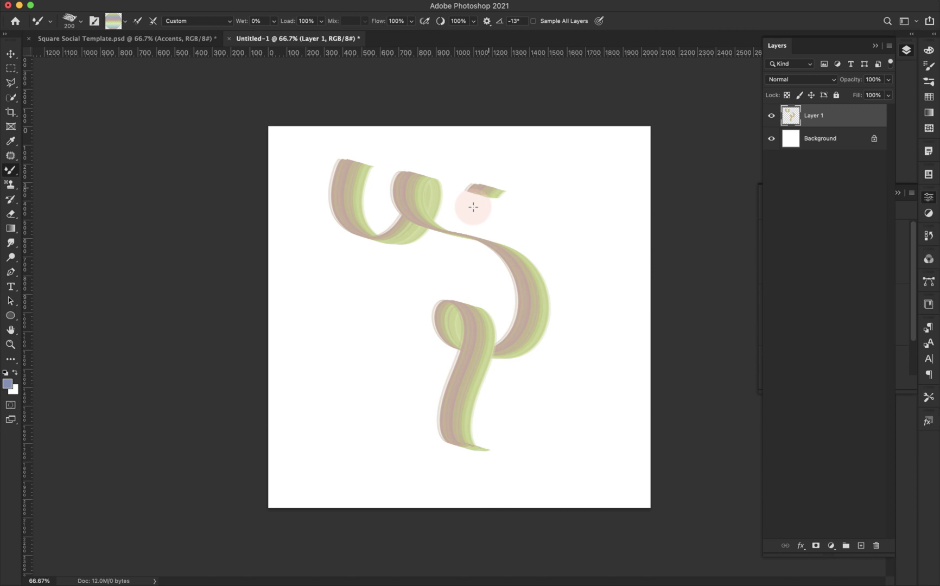
{"action": "mouse_move", "coordinate": [473, 207]}
{"action": "left_mouse_down"}
{"action": "mouse_move", "coordinate": [524, 358]}
{"action": "mouse_move", "coordinate": [442, 391]}
{"action": "mouse_move", "coordinate": [493, 416]}
{"action": "mouse_move", "coordinate": [437, 447]}
{"action": "mouse_move", "coordinate": [504, 429]}
{"action": "left_mouse_up"}
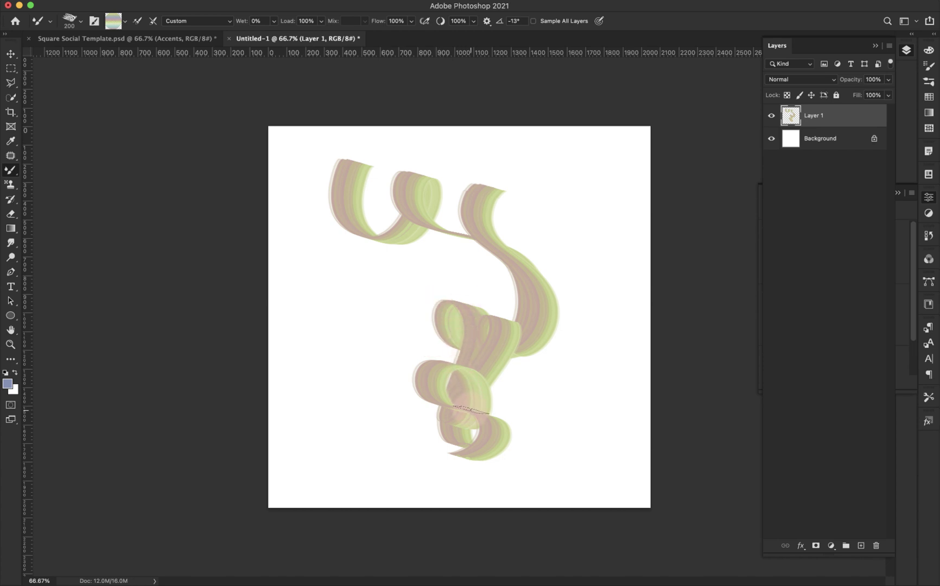
{"action": "mouse_move", "coordinate": [477, 305]}
{"action": "left_mouse_down"}
{"action": "mouse_move", "coordinate": [482, 273]}
{"action": "mouse_move", "coordinate": [455, 194]}
{"action": "mouse_move", "coordinate": [410, 187]}
{"action": "mouse_move", "coordinate": [375, 277]}
{"action": "mouse_move", "coordinate": [417, 312]}
{"action": "mouse_move", "coordinate": [456, 270]}
{"action": "mouse_move", "coordinate": [468, 352]}
{"action": "left_mouse_up"}
Undo all the ribbon strokes painted on Layer 1
{"action": "key", "text": "super+z"}
{"action": "key", "text": "super+z"}
{"action": "key", "text": "super+z"}
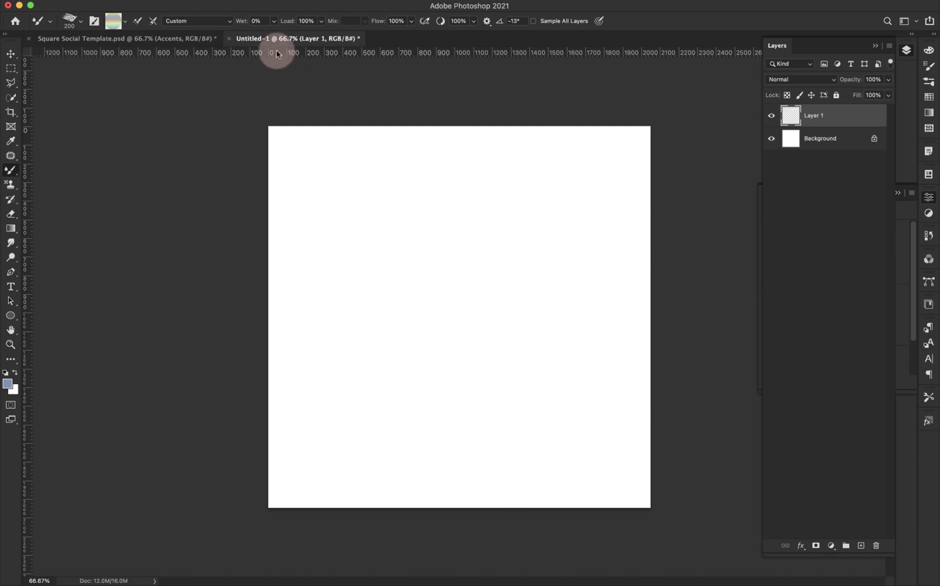
Set Wet to 100% and paint a curled ribbon with further strokes blending over its lower half
{"action": "left_click", "coordinate": [273, 22]}
{"action": "left_click_drag", "start_coordinate": [274, 33], "coordinate": [325, 34]}
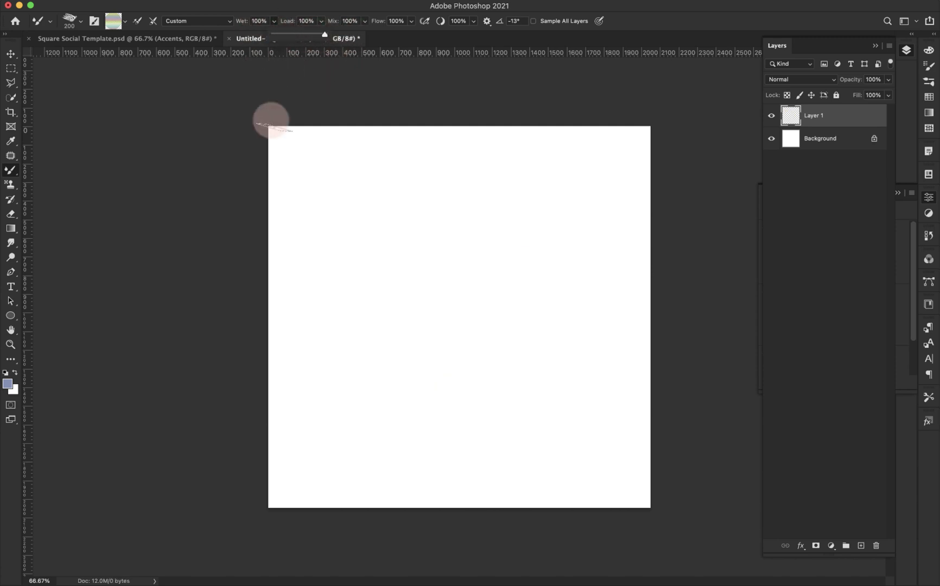
{"action": "mouse_move", "coordinate": [371, 159]}
{"action": "left_mouse_down"}
{"action": "mouse_move", "coordinate": [418, 275]}
{"action": "mouse_move", "coordinate": [428, 208]}
{"action": "mouse_move", "coordinate": [527, 310]}
{"action": "mouse_move", "coordinate": [409, 397]}
{"action": "mouse_move", "coordinate": [477, 360]}
{"action": "mouse_move", "coordinate": [487, 482]}
{"action": "left_mouse_up"}
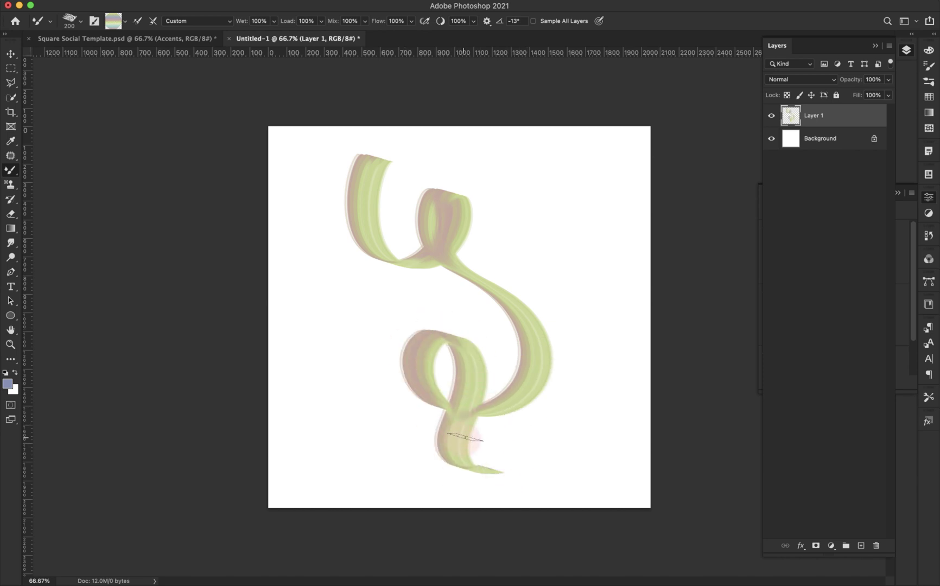
{"action": "mouse_move", "coordinate": [505, 254]}
{"action": "left_mouse_down"}
{"action": "mouse_move", "coordinate": [503, 318]}
{"action": "mouse_move", "coordinate": [543, 308]}
{"action": "mouse_move", "coordinate": [552, 342]}
{"action": "mouse_move", "coordinate": [518, 450]}
{"action": "left_mouse_up"}
{"action": "left_click_drag", "start_coordinate": [514, 378], "coordinate": [480, 478]}
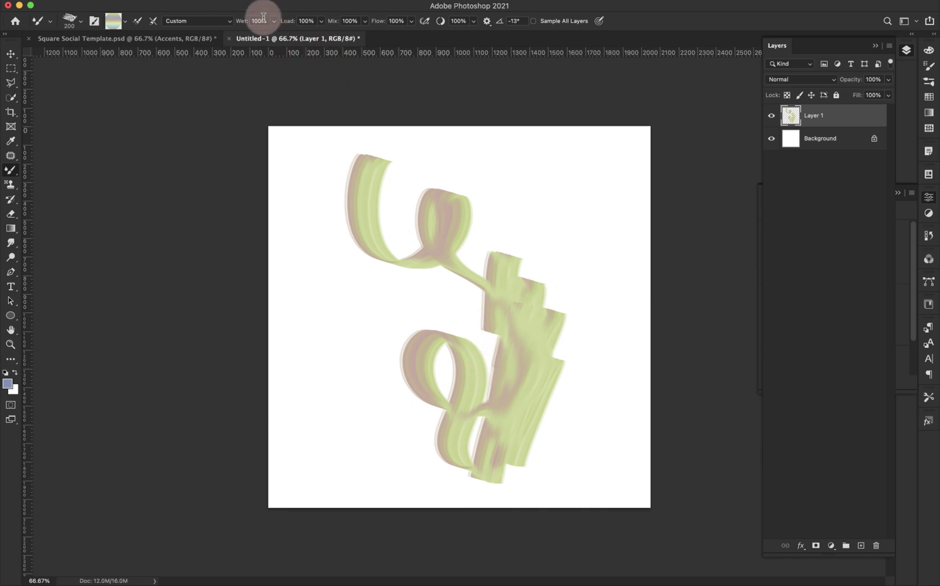
Set Wet to 0% and paint crossing strokes over the ribbon's upper-left end
{"action": "left_click_drag", "start_coordinate": [273, 21], "coordinate": [235, 42]}
{"action": "left_click_drag", "start_coordinate": [404, 162], "coordinate": [322, 247]}
{"action": "left_click_drag", "start_coordinate": [288, 173], "coordinate": [381, 279]}
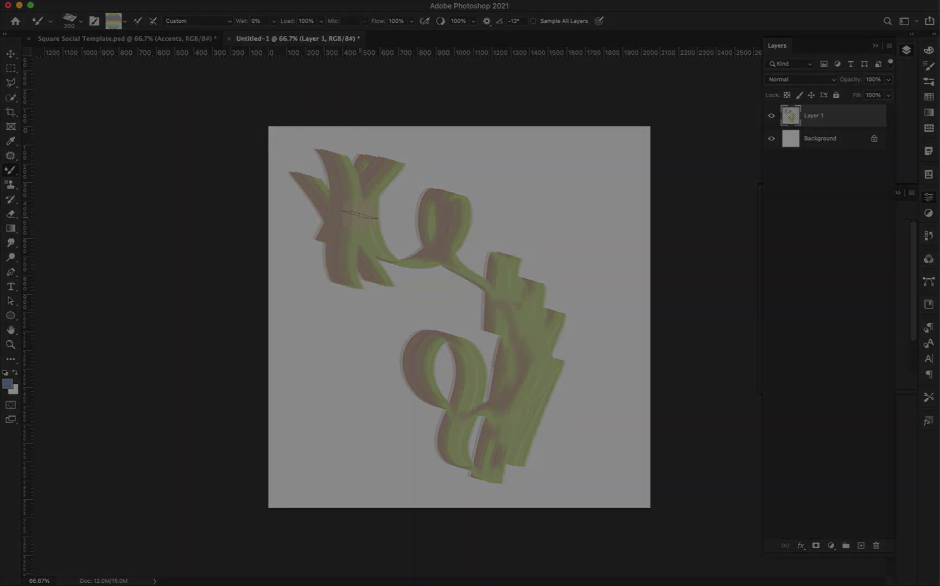
Set Load to 1% with Wet at 0% and paint short test strokes near the canvas's upper edge
{"action": "left_click", "coordinate": [293, 20]}
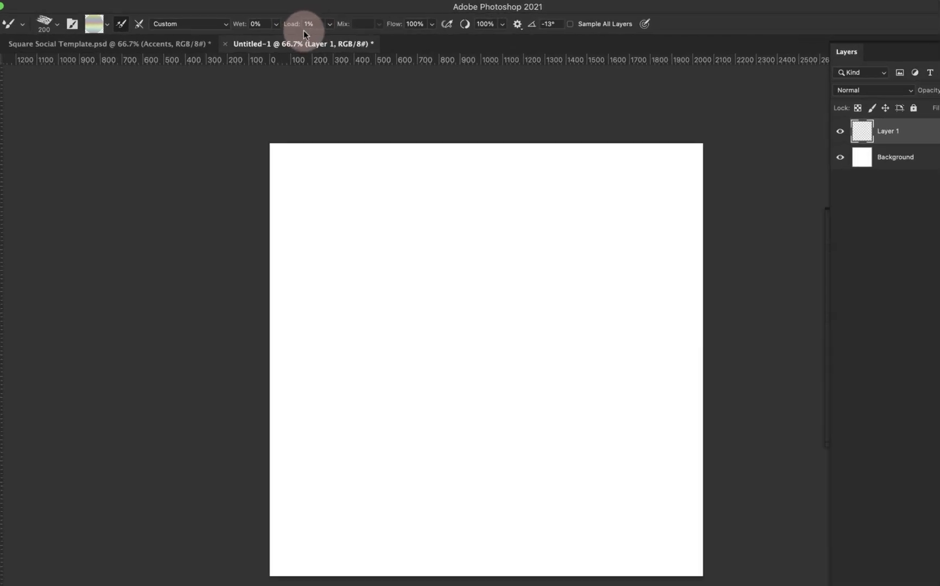
{"action": "left_click_drag", "start_coordinate": [422, 136], "coordinate": [383, 148]}
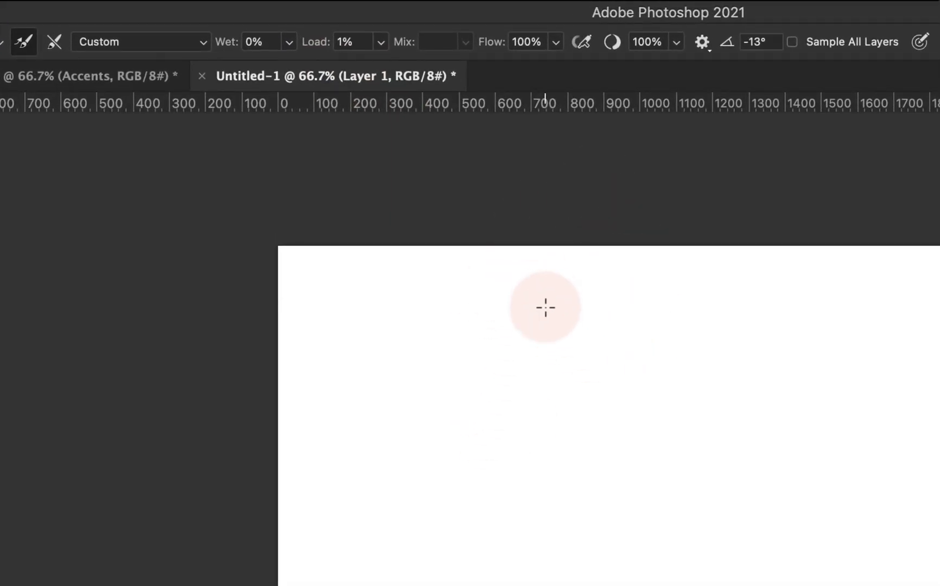
{"action": "mouse_move", "coordinate": [507, 303]}
{"action": "left_mouse_down"}
{"action": "mouse_move", "coordinate": [552, 419]}
{"action": "mouse_move", "coordinate": [556, 327]}
{"action": "mouse_move", "coordinate": [531, 365]}
{"action": "left_mouse_up"}
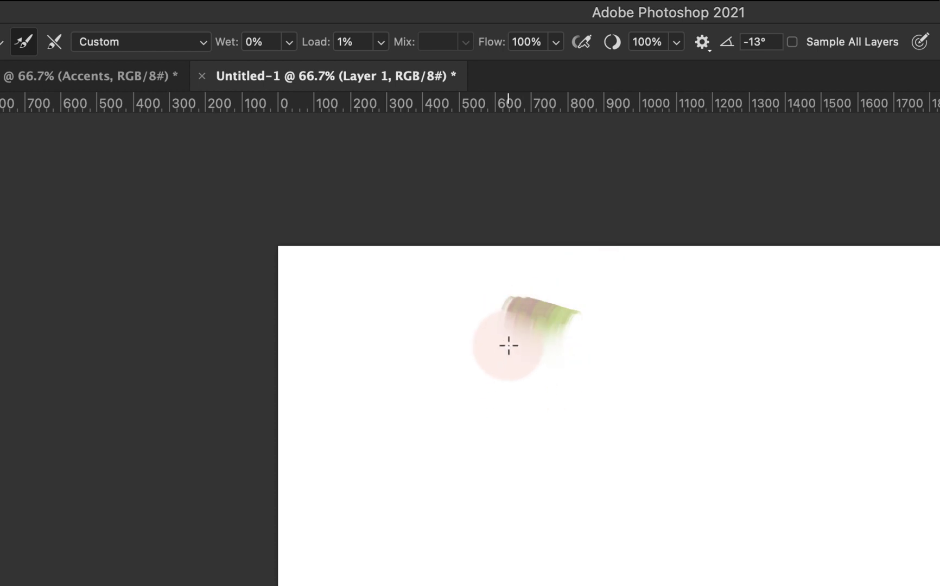
{"action": "left_click_drag", "start_coordinate": [495, 373], "coordinate": [419, 328]}
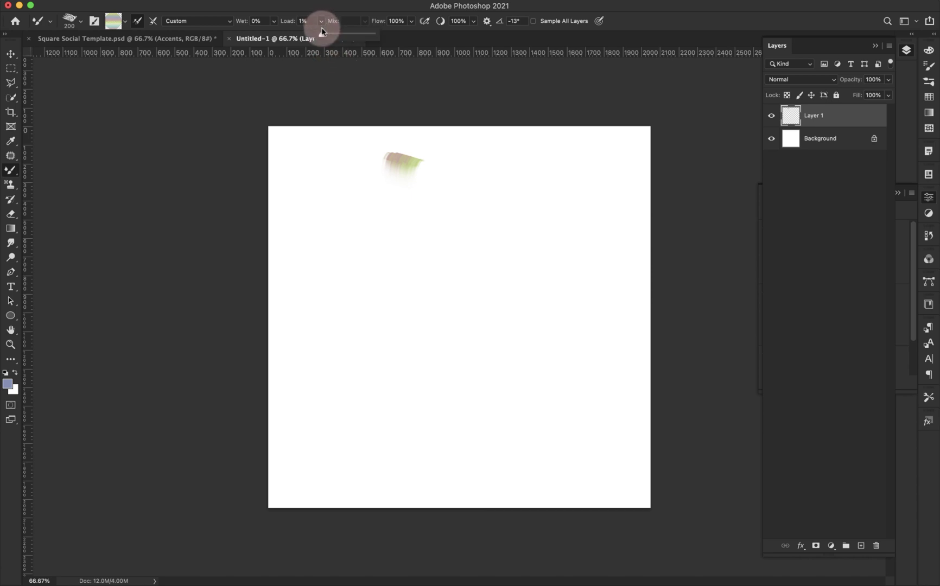
Set Load to 100% and paint one long looping ribbon down the right half of the canvas
{"action": "left_click_drag", "start_coordinate": [321, 36], "coordinate": [367, 36]}
{"action": "mouse_move", "coordinate": [476, 153]}
{"action": "left_mouse_down"}
{"action": "mouse_move", "coordinate": [495, 224]}
{"action": "mouse_move", "coordinate": [553, 353]}
{"action": "mouse_move", "coordinate": [499, 313]}
{"action": "mouse_move", "coordinate": [614, 390]}
{"action": "mouse_move", "coordinate": [605, 507]}
{"action": "left_mouse_up"}
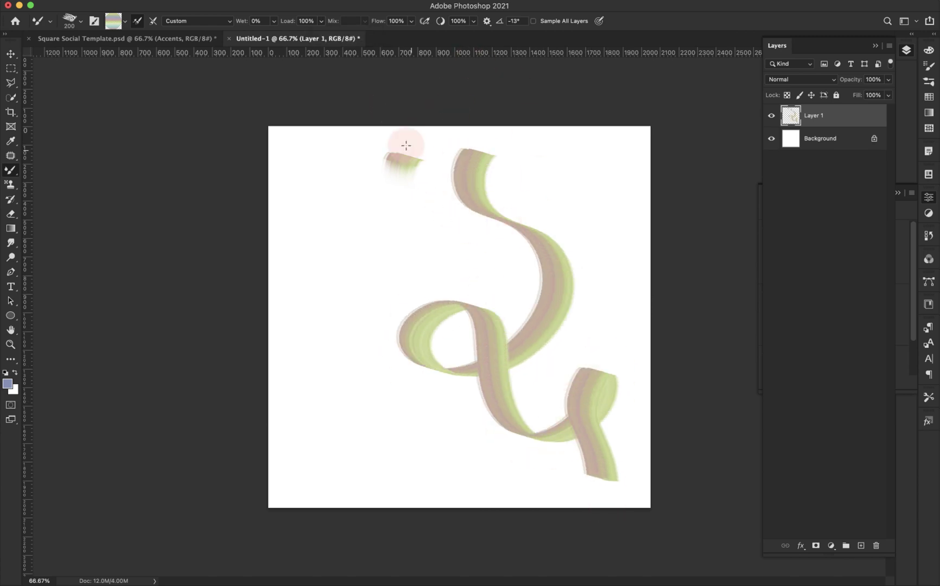
Set Load to 54% and paint several short strokes in the upper-left part of the canvas
{"action": "left_click", "coordinate": [320, 22]}
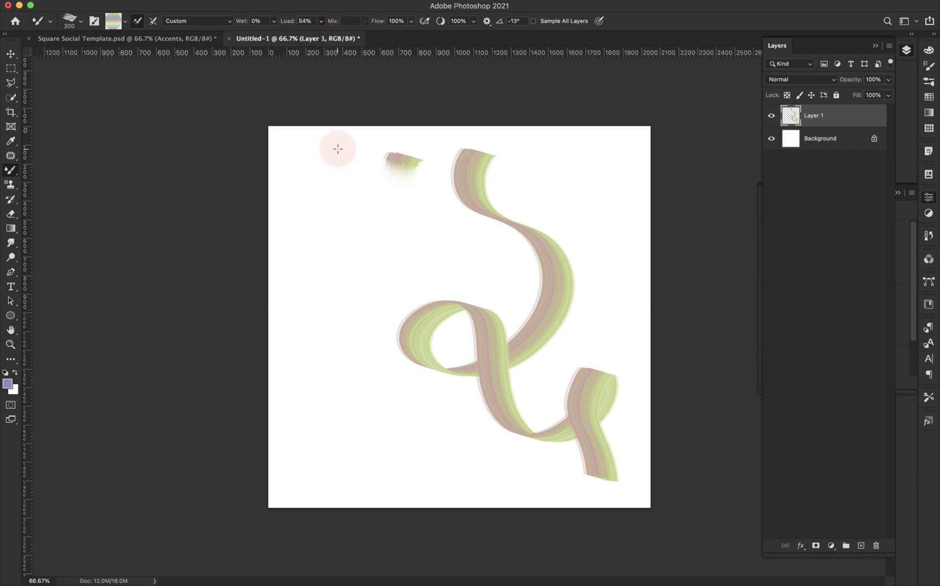
{"action": "mouse_move", "coordinate": [336, 148]}
{"action": "left_mouse_down"}
{"action": "mouse_move", "coordinate": [340, 212]}
{"action": "mouse_move", "coordinate": [380, 245]}
{"action": "mouse_move", "coordinate": [355, 271]}
{"action": "left_mouse_up"}
{"action": "left_click_drag", "start_coordinate": [431, 239], "coordinate": [383, 298]}
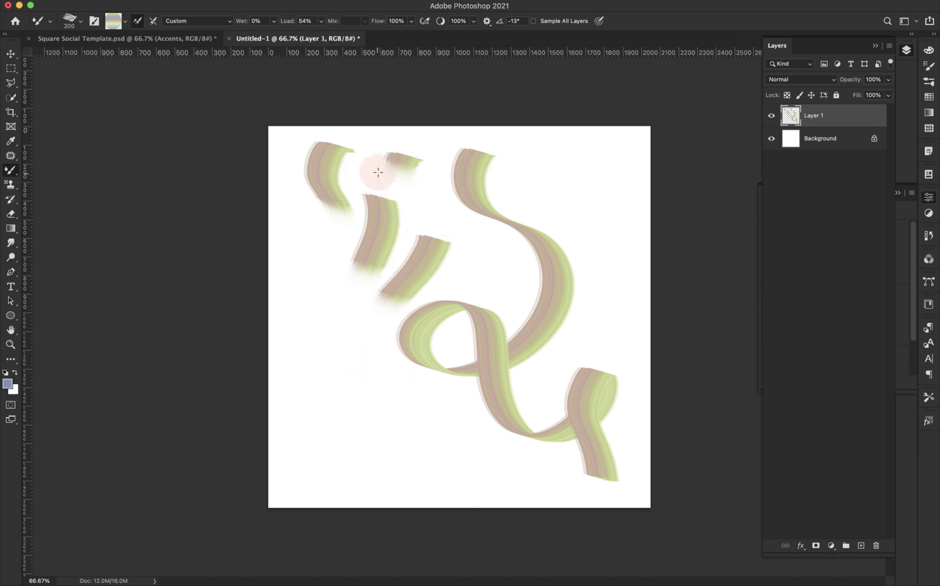
Set the brush's Load to 100% and its Wet value to 100%, keeping Mix at 100%
{"action": "left_click", "coordinate": [319, 21]}
{"action": "left_click_drag", "start_coordinate": [314, 34], "coordinate": [350, 33]}
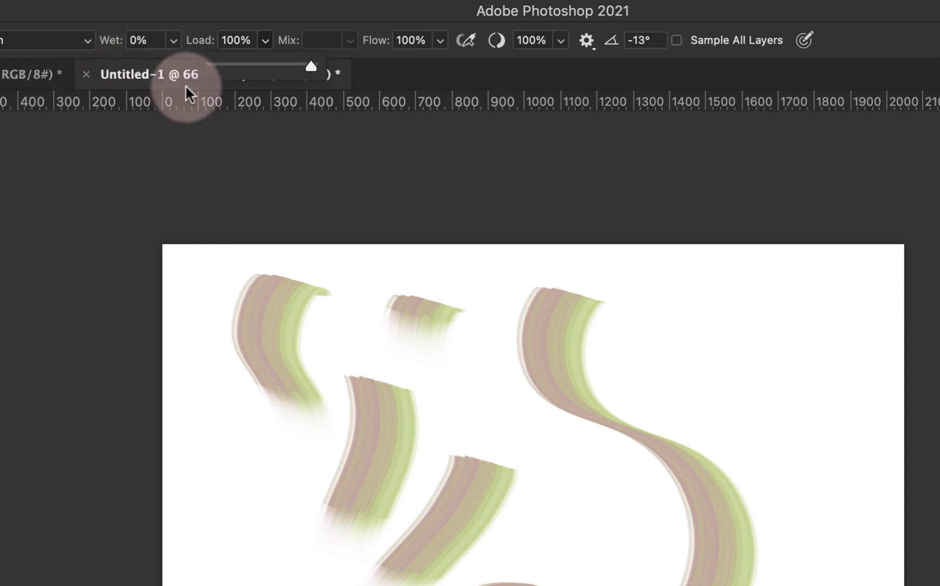
{"action": "left_click", "coordinate": [173, 41]}
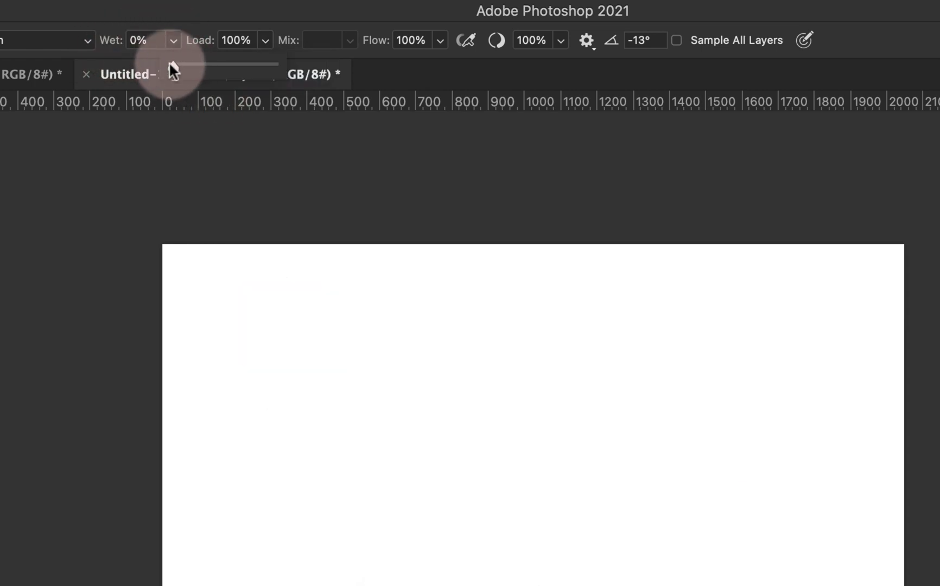
{"action": "left_click_drag", "start_coordinate": [169, 61], "coordinate": [202, 63]}
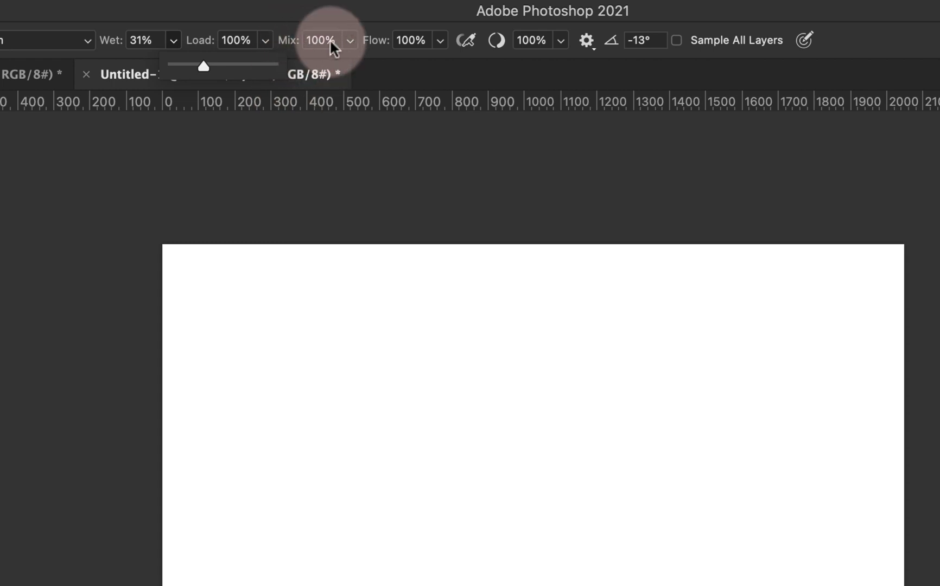
{"action": "left_click", "coordinate": [350, 40]}
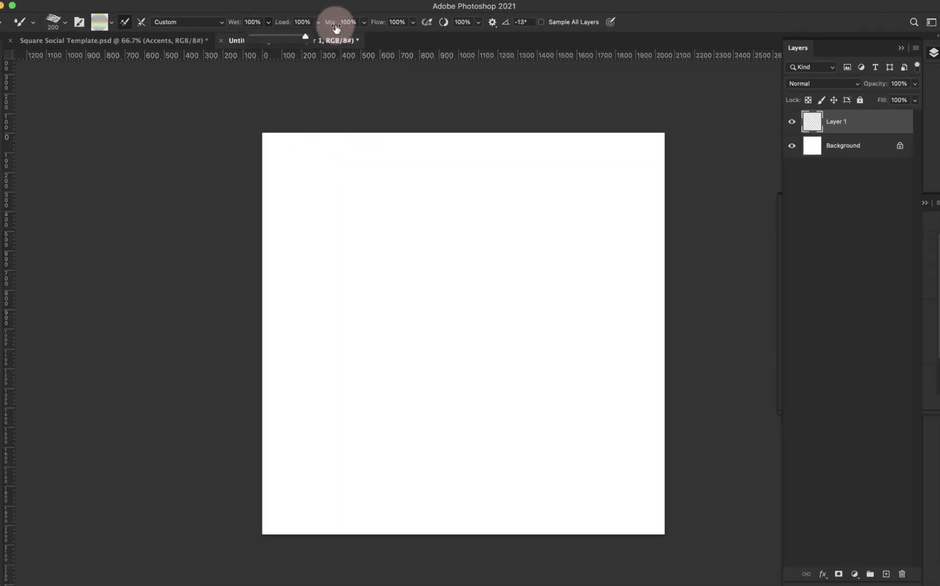
{"action": "left_click", "coordinate": [195, 36]}
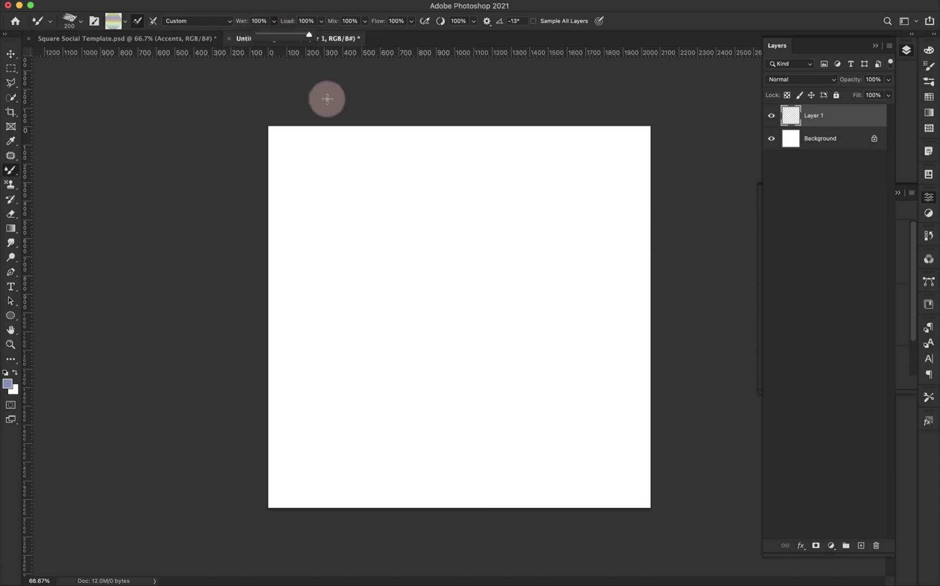
{"action": "left_click", "coordinate": [403, 74]}
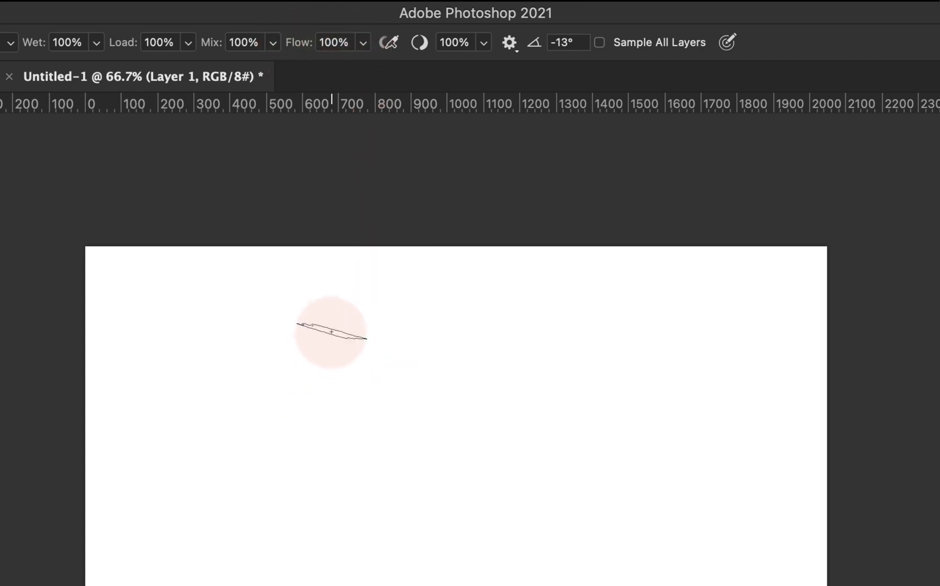
Paint curved ribbon strokes on the blank layer with Wet, Load, Mix and Flow all at 100%
{"action": "left_click_drag", "start_coordinate": [327, 319], "coordinate": [292, 408]}
{"action": "left_click_drag", "start_coordinate": [297, 487], "coordinate": [424, 585]}
{"action": "left_click_drag", "start_coordinate": [608, 549], "coordinate": [539, 585]}
Lower the brush's Flow and paint a comparison stroke down the right part of the canvas
{"action": "left_click", "coordinate": [363, 44]}
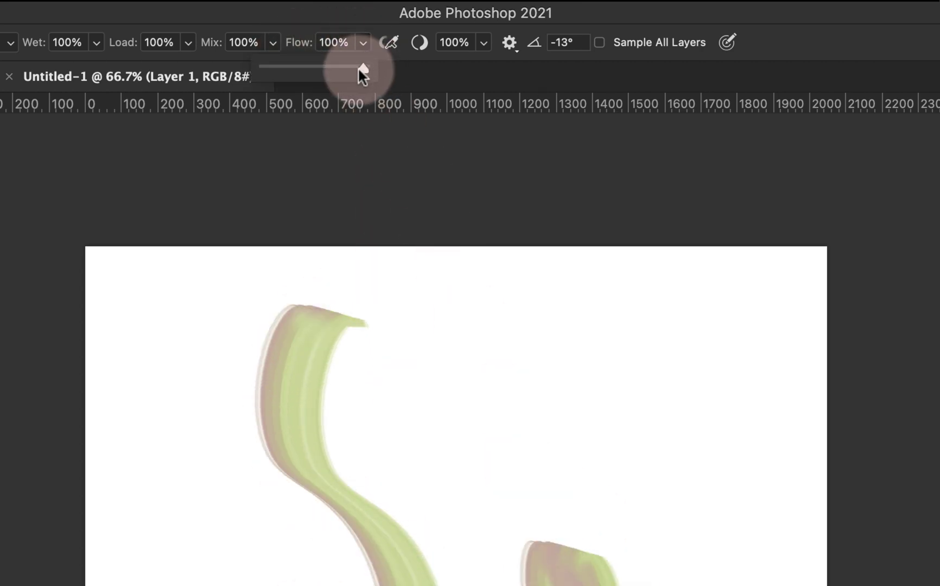
{"action": "left_click_drag", "start_coordinate": [359, 68], "coordinate": [220, 85]}
{"action": "mouse_move", "coordinate": [524, 288]}
{"action": "left_mouse_down"}
{"action": "mouse_move", "coordinate": [566, 298]}
{"action": "mouse_move", "coordinate": [501, 353]}
{"action": "mouse_move", "coordinate": [595, 402]}
{"action": "mouse_move", "coordinate": [582, 479]}
{"action": "mouse_move", "coordinate": [716, 479]}
{"action": "mouse_move", "coordinate": [730, 582]}
{"action": "left_mouse_up"}
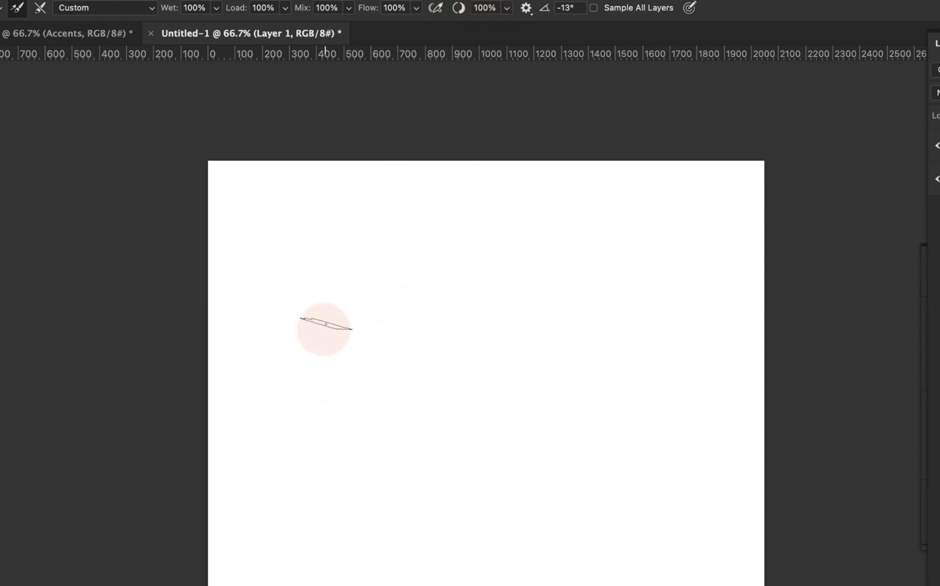
Paint a closed ribbon loop in the canvas's upper-left area with Flow and Smoothing at 100%
{"action": "mouse_move", "coordinate": [386, 255]}
{"action": "left_mouse_down"}
{"action": "mouse_move", "coordinate": [332, 291]}
{"action": "mouse_move", "coordinate": [388, 384]}
{"action": "mouse_move", "coordinate": [451, 302]}
{"action": "mouse_move", "coordinate": [386, 235]}
{"action": "mouse_move", "coordinate": [372, 328]}
{"action": "left_mouse_up"}
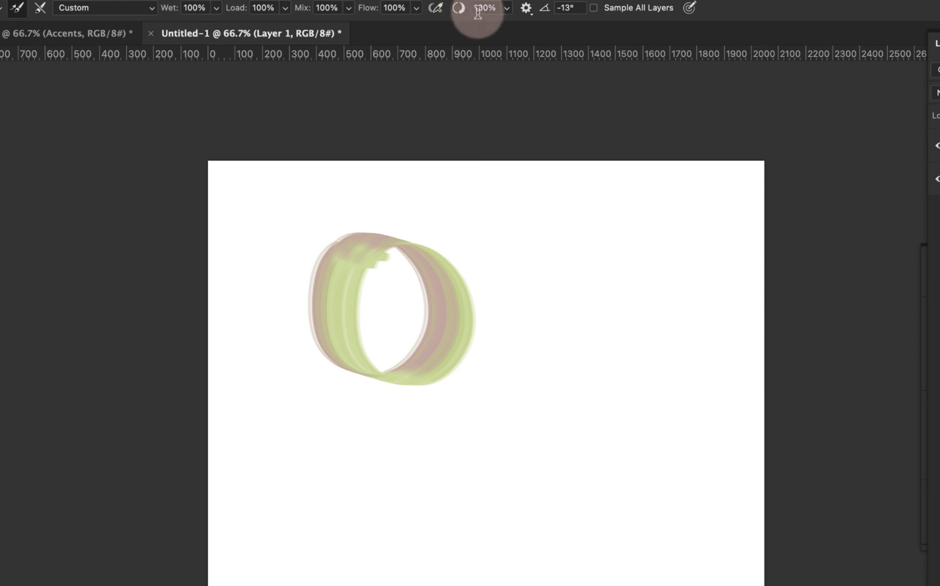
Set the brush's Smoothing to 0% and paint a comparison ribbon loop beside the first one, plus a stroke below it
{"action": "left_click", "coordinate": [505, 9]}
{"action": "left_click_drag", "start_coordinate": [503, 29], "coordinate": [399, 35]}
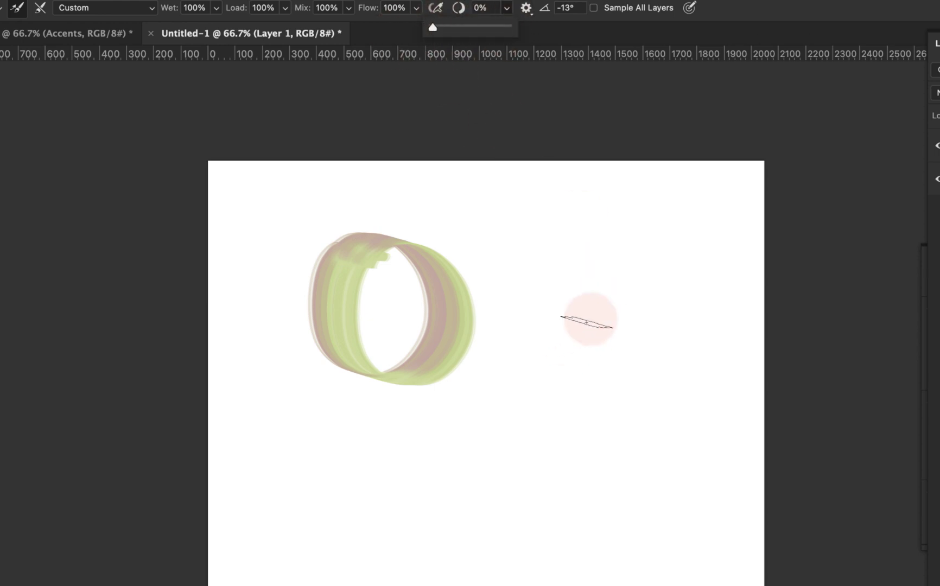
{"action": "left_click", "coordinate": [592, 231]}
{"action": "mouse_move", "coordinate": [591, 231]}
{"action": "left_mouse_down"}
{"action": "mouse_move", "coordinate": [591, 356]}
{"action": "mouse_move", "coordinate": [572, 250]}
{"action": "mouse_move", "coordinate": [610, 296]}
{"action": "left_mouse_up"}
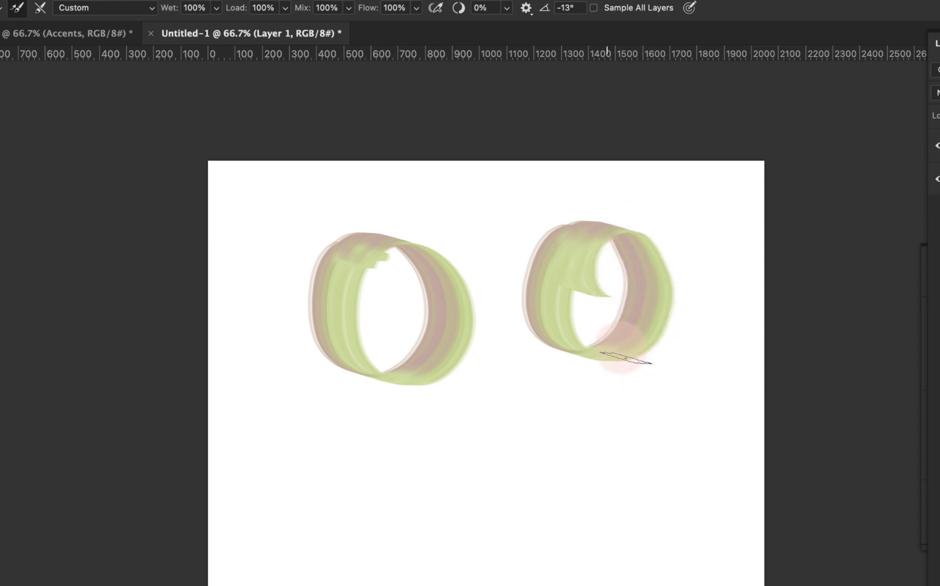
{"action": "mouse_move", "coordinate": [594, 460]}
{"action": "left_mouse_down"}
{"action": "mouse_move", "coordinate": [623, 555]}
{"action": "mouse_move", "coordinate": [572, 529]}
{"action": "left_mouse_up"}
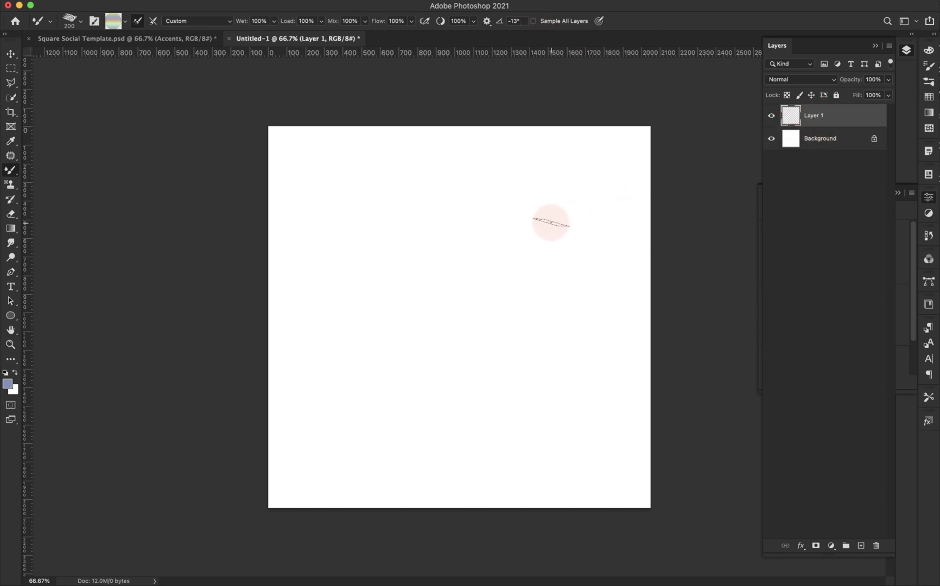
Paint test strokes across the existing ribbon on Layer 2 with Sample All Layers enabled
{"action": "left_click", "coordinate": [579, 211], "text": "alt"}
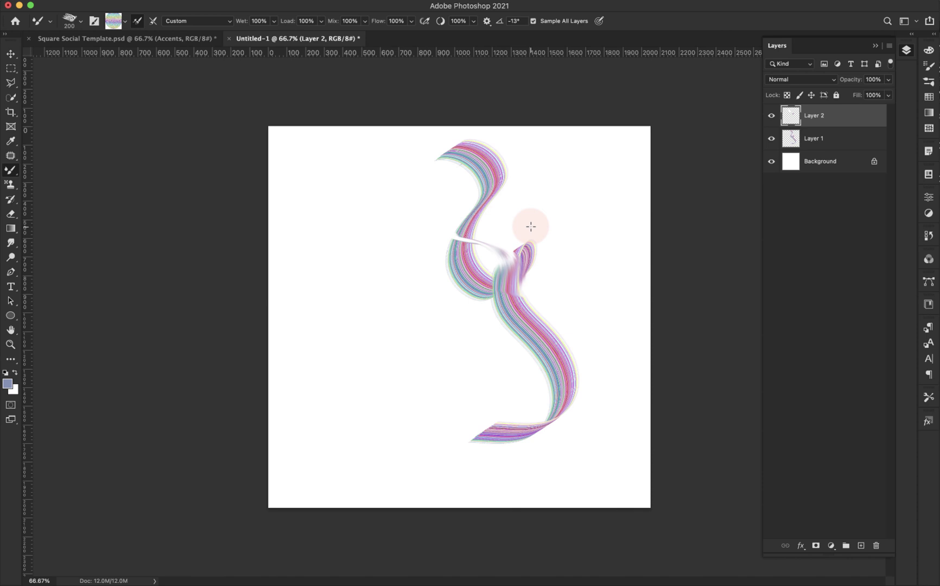
{"action": "mouse_move", "coordinate": [531, 226]}
{"action": "left_mouse_down"}
{"action": "mouse_move", "coordinate": [532, 288]}
{"action": "mouse_move", "coordinate": [499, 371]}
{"action": "mouse_move", "coordinate": [532, 362]}
{"action": "mouse_move", "coordinate": [545, 280]}
{"action": "mouse_move", "coordinate": [544, 351]}
{"action": "mouse_move", "coordinate": [504, 419]}
{"action": "left_mouse_up"}
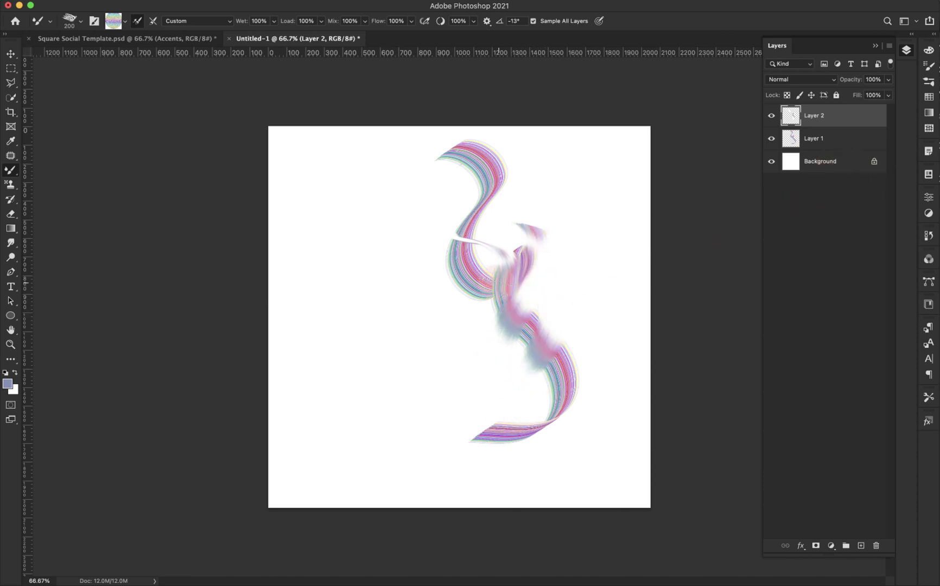
{"action": "mouse_move", "coordinate": [514, 230]}
{"action": "left_mouse_down"}
{"action": "mouse_move", "coordinate": [480, 308]}
{"action": "mouse_move", "coordinate": [459, 285]}
{"action": "mouse_move", "coordinate": [524, 298]}
{"action": "left_mouse_up"}
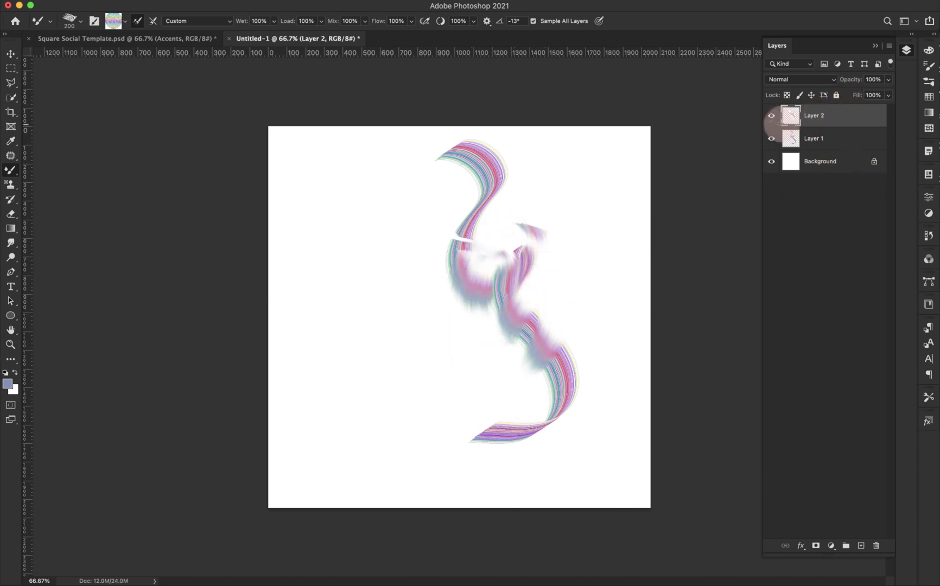
Hide the Background layer to examine what the strokes picked up, and show it again
{"action": "left_click", "coordinate": [771, 161]}
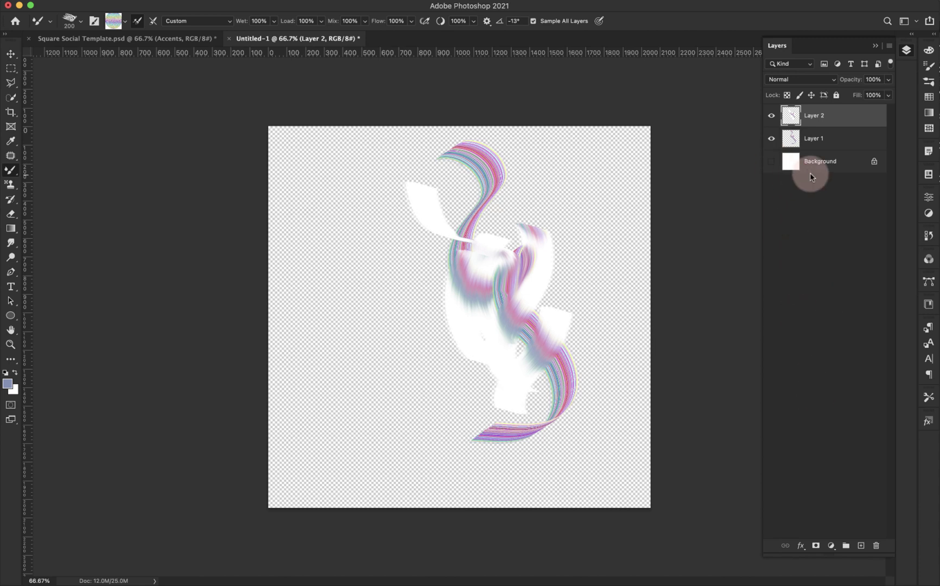
{"action": "left_click_drag", "start_coordinate": [444, 285], "coordinate": [449, 288]}
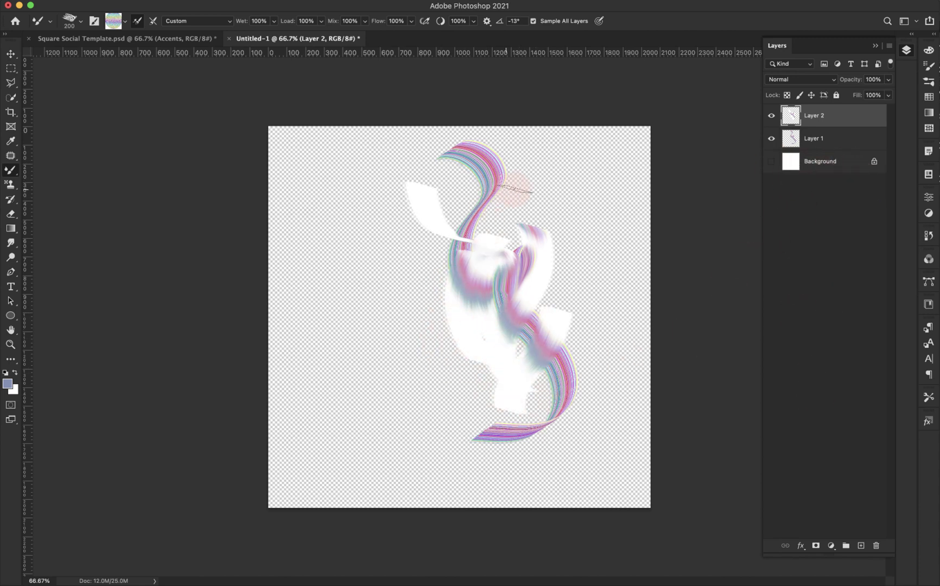
{"action": "left_click", "coordinate": [771, 161]}
Undo the test strokes painted over the ribbon and the creation of Layer 2
{"action": "key", "text": "super+z"}
{"action": "key", "text": "super+z"}
{"action": "key", "text": "super+z"}
{"action": "key", "text": "super+z"}
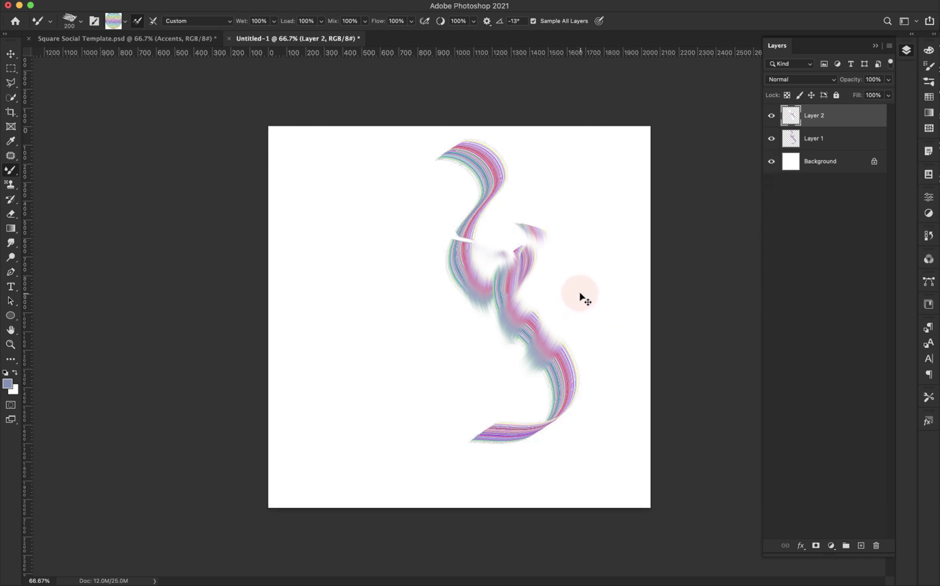
{"action": "key", "text": "super+z"}
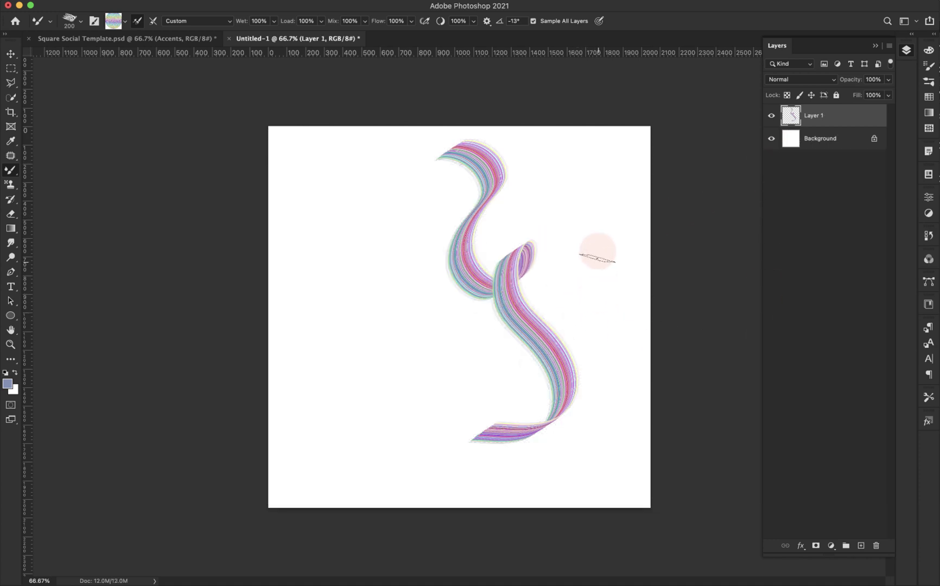
Add a new layer, disable Sample All Layers, and paint looping ribbon strokes over and beside the existing ribbon
{"action": "left_click", "coordinate": [861, 546]}
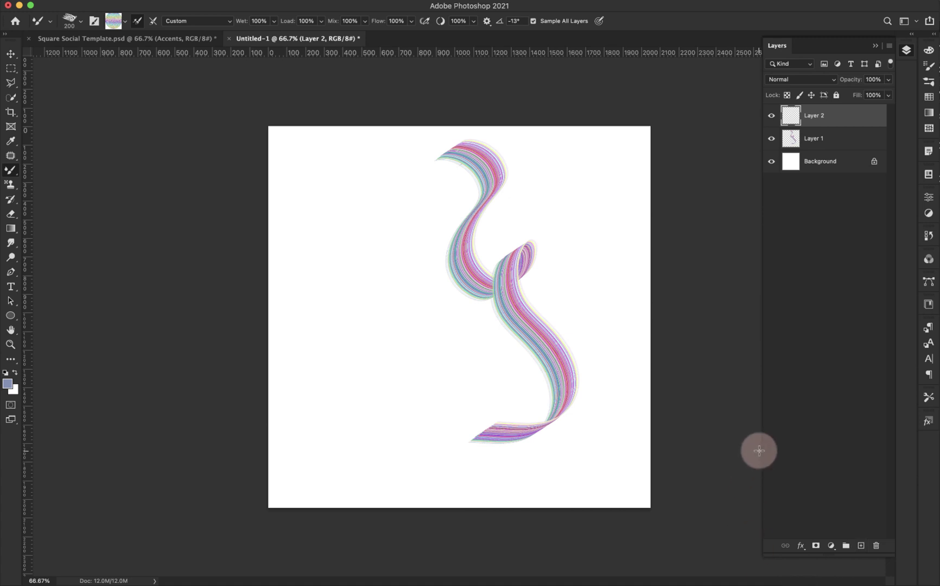
{"action": "left_click", "coordinate": [533, 20]}
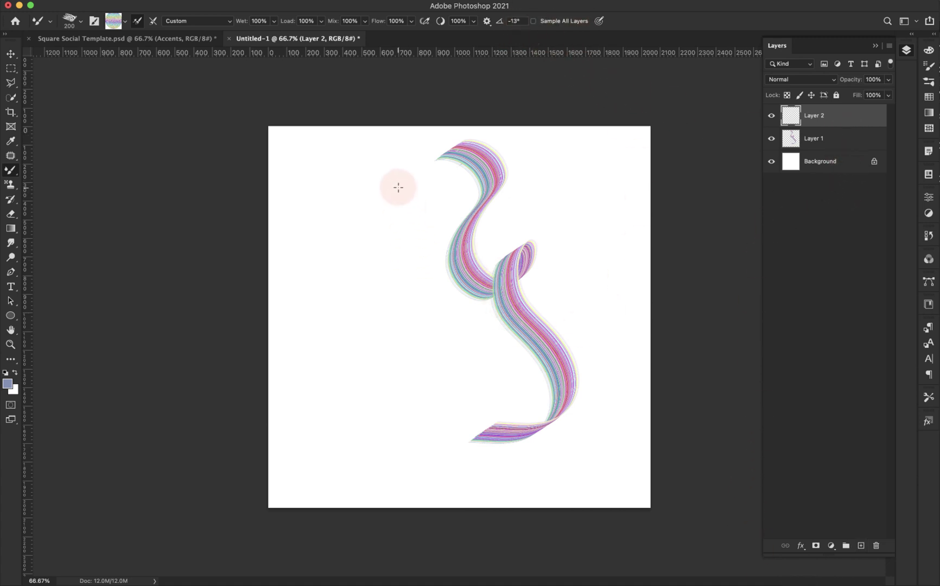
{"action": "mouse_move", "coordinate": [468, 151]}
{"action": "left_mouse_down"}
{"action": "mouse_move", "coordinate": [499, 271]}
{"action": "mouse_move", "coordinate": [475, 445]}
{"action": "mouse_move", "coordinate": [500, 369]}
{"action": "mouse_move", "coordinate": [557, 497]}
{"action": "mouse_move", "coordinate": [606, 276]}
{"action": "mouse_move", "coordinate": [580, 238]}
{"action": "mouse_move", "coordinate": [597, 324]}
{"action": "left_mouse_up"}
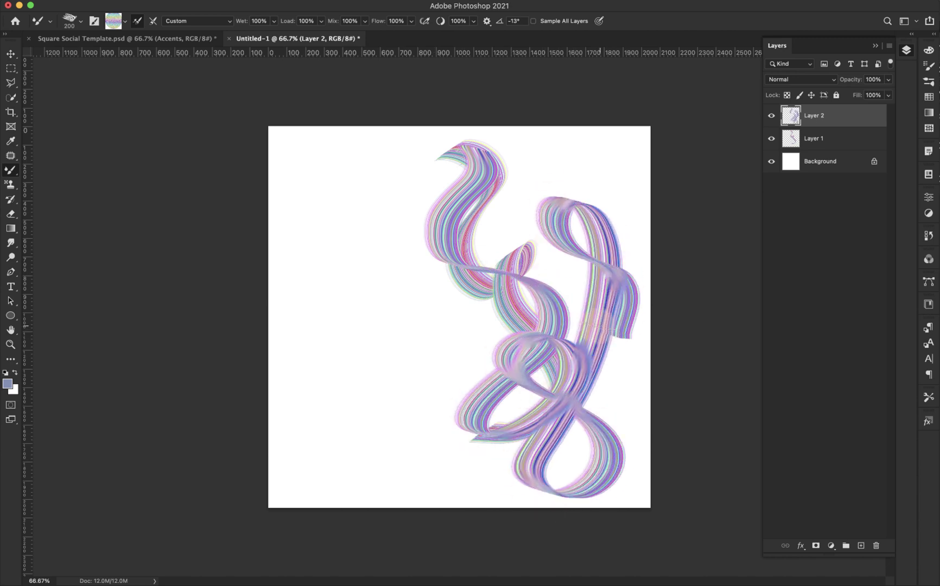
{"action": "mouse_move", "coordinate": [371, 273]}
{"action": "left_mouse_down"}
{"action": "mouse_move", "coordinate": [402, 353]}
{"action": "mouse_move", "coordinate": [443, 381]}
{"action": "mouse_move", "coordinate": [477, 472]}
{"action": "left_mouse_up"}
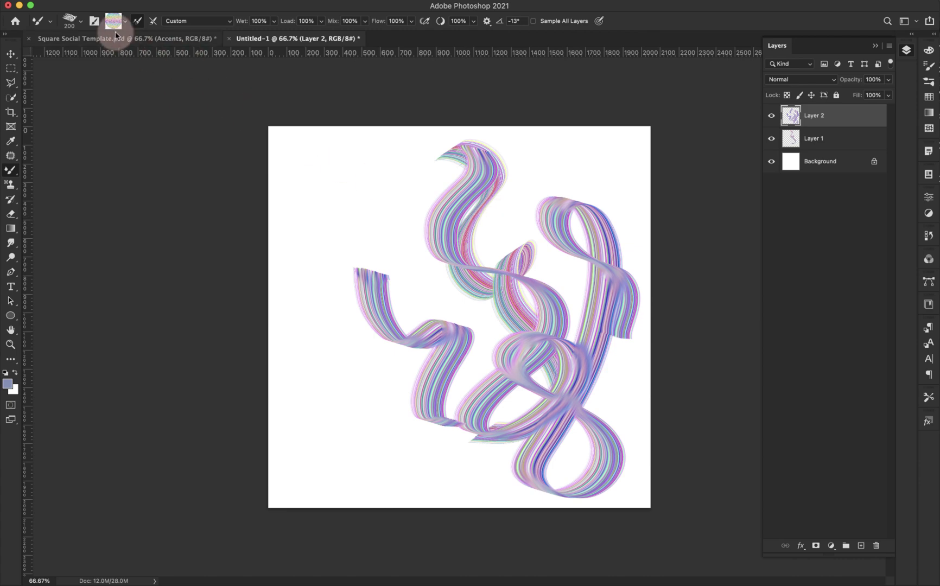
Toggle the Background layer's visibility to examine the ribbon strokes on transparency
{"action": "left_click", "coordinate": [771, 162]}
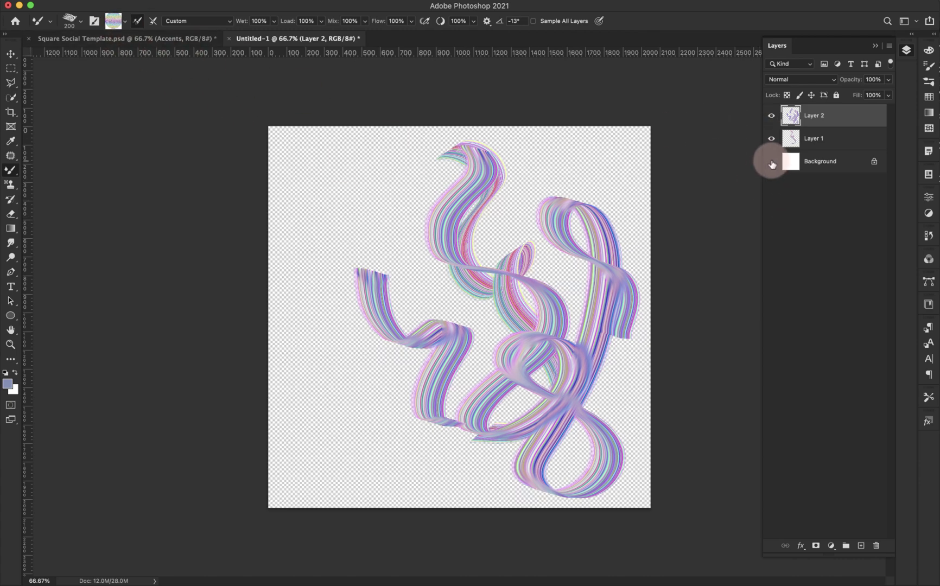
{"action": "left_click", "coordinate": [770, 162]}
{"action": "left_click", "coordinate": [771, 162]}
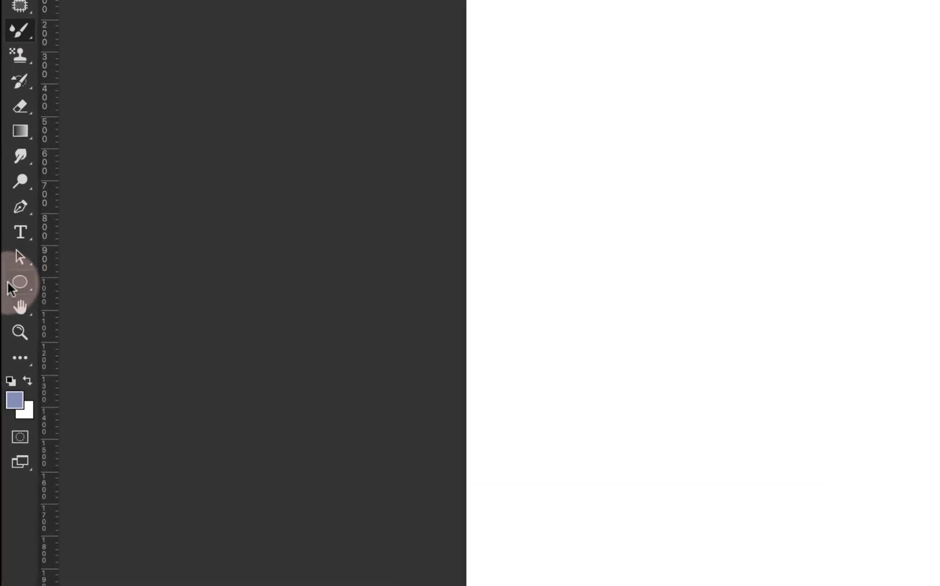
Create a 300 x 300 px circle from its center in the canvas's upper-left area with the Ellipse Tool
{"action": "right_click", "coordinate": [17, 281]}
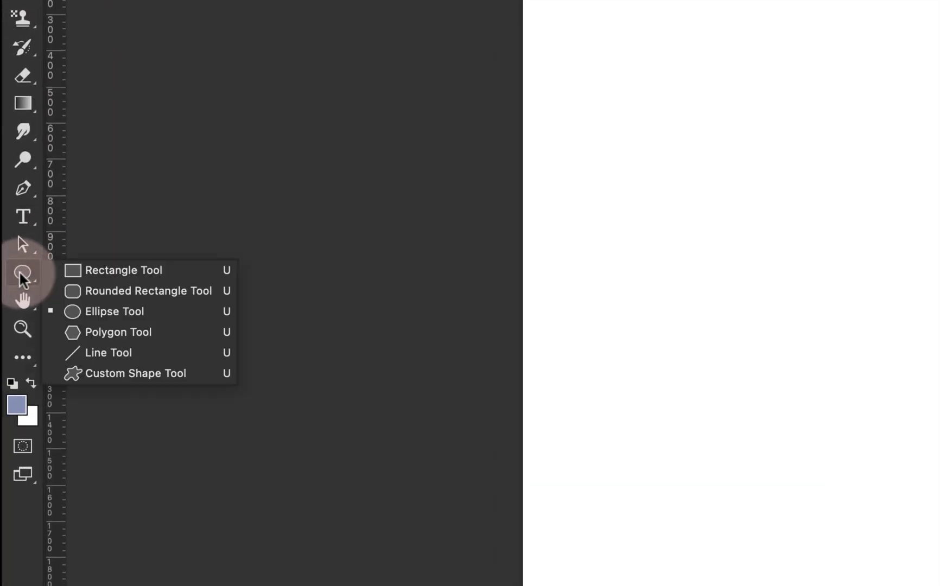
{"action": "left_click", "coordinate": [107, 312]}
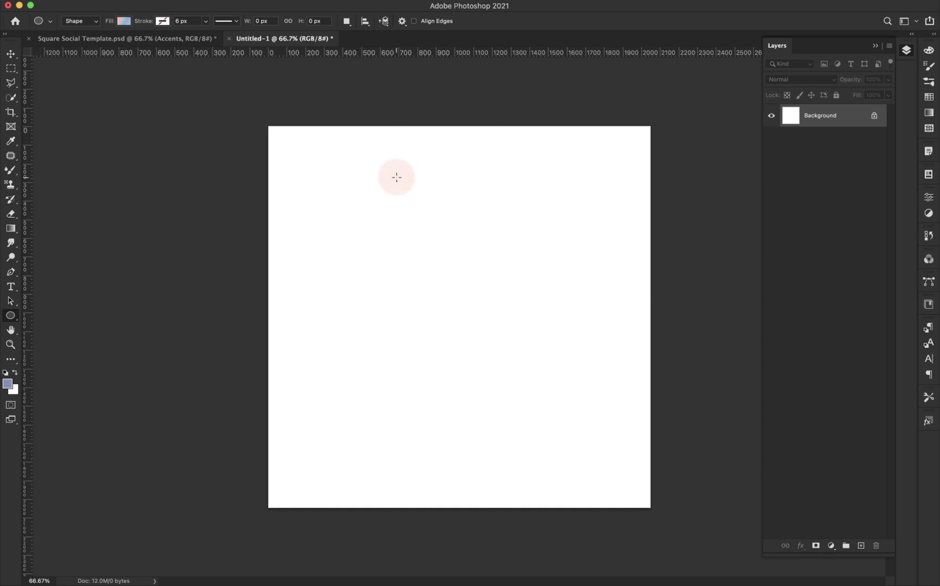
{"action": "left_click", "coordinate": [375, 219]}
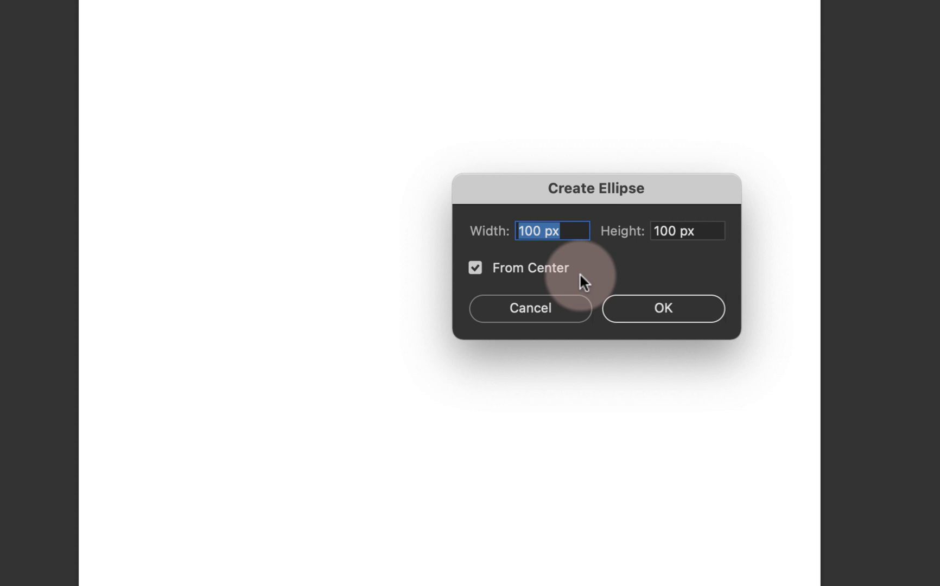
{"action": "type", "text": "300"}
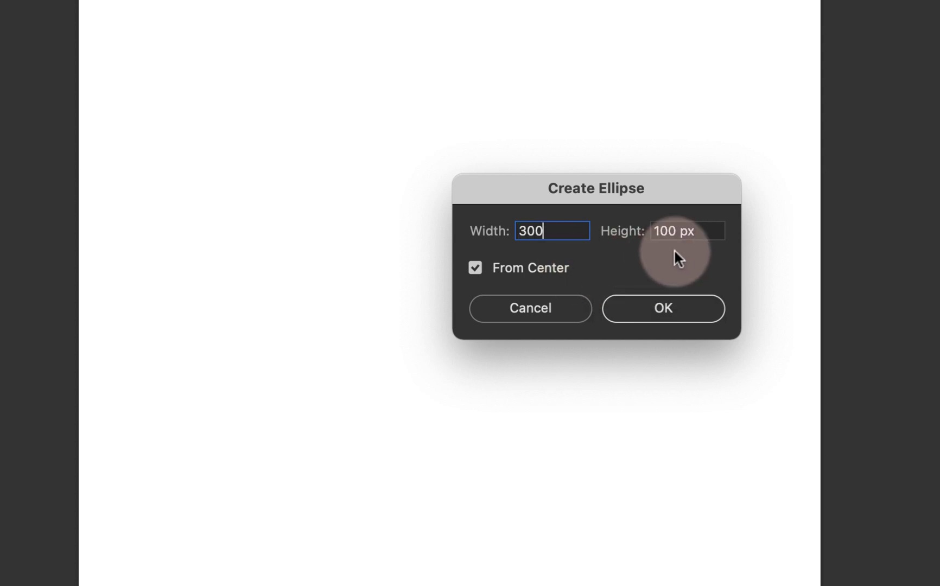
{"action": "key", "text": "Tab"}
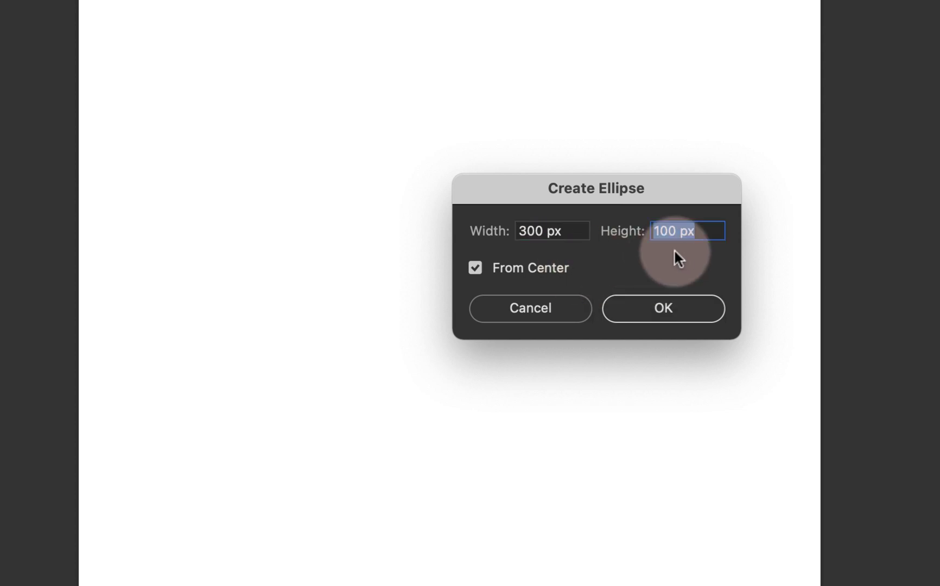
{"action": "type", "text": "300"}
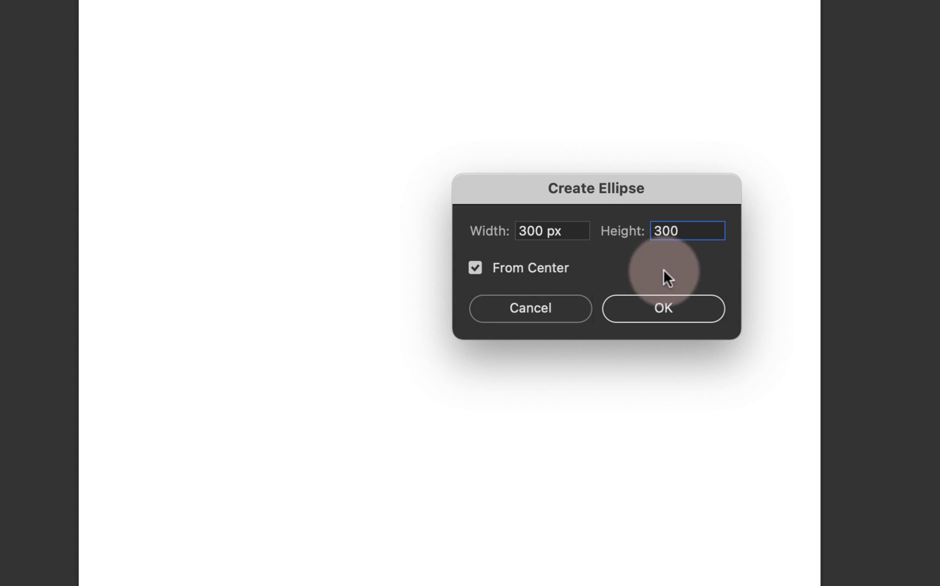
{"action": "left_click", "coordinate": [665, 302]}
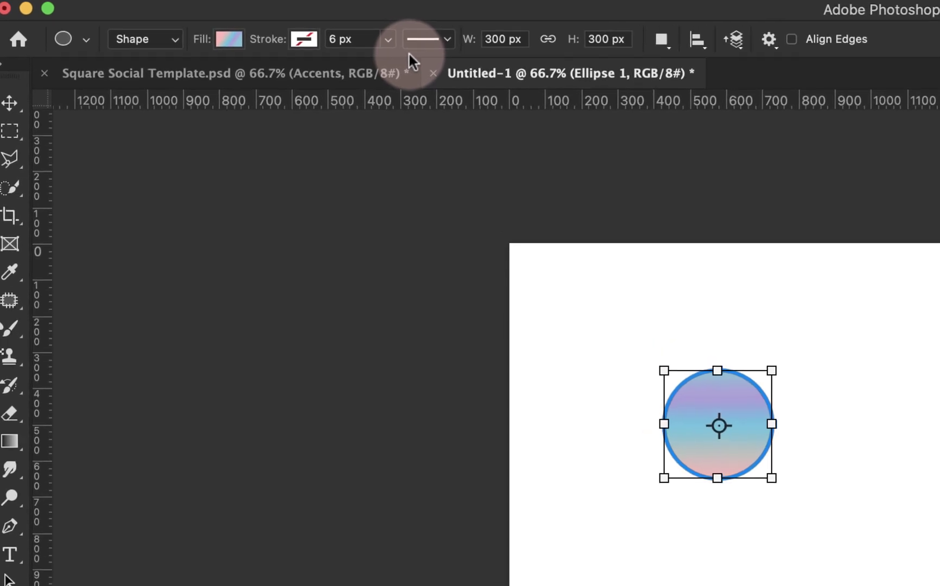
Fill the circle with the pastel yellow, green, blue and pink striped gradient preset and rasterize its layer
{"action": "left_click", "coordinate": [225, 35]}
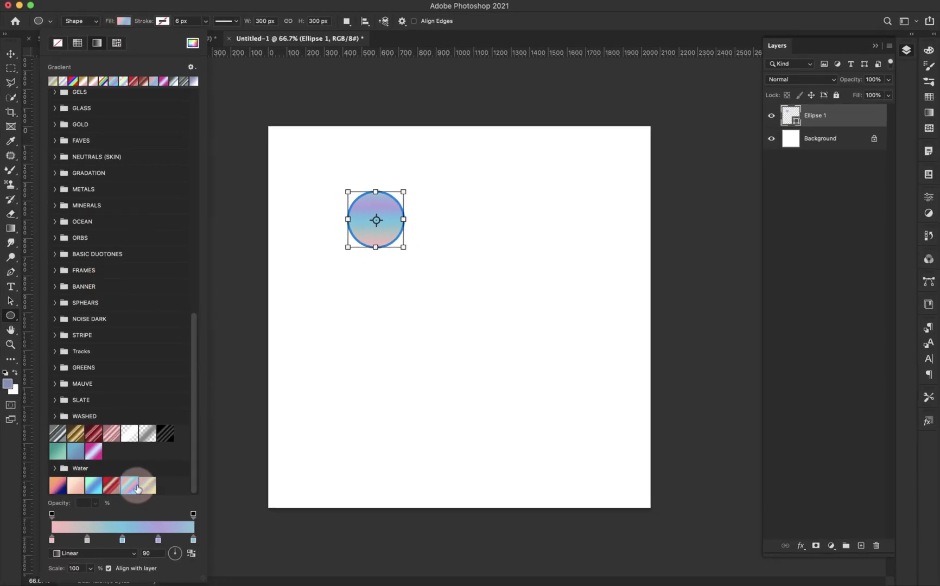
{"action": "left_click", "coordinate": [148, 486]}
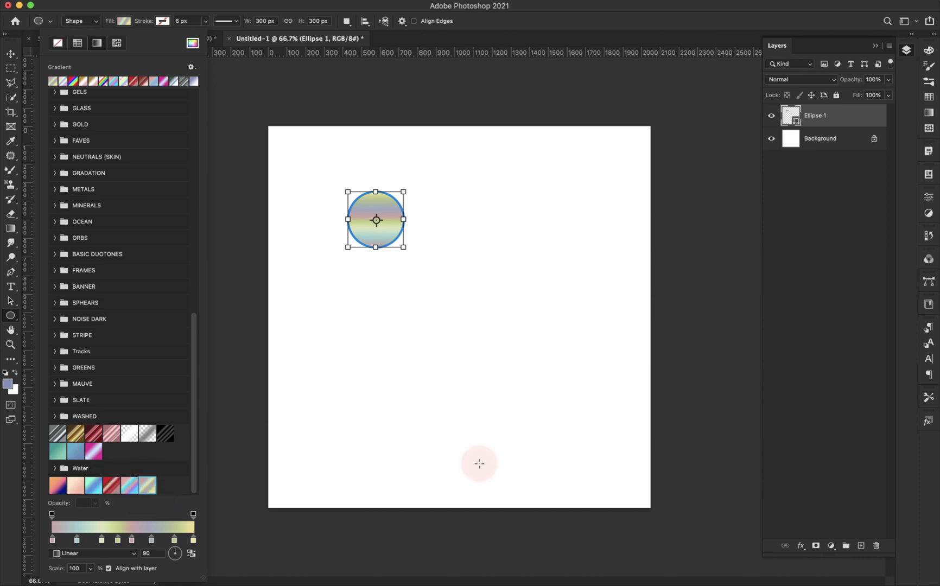
{"action": "left_click", "coordinate": [781, 282]}
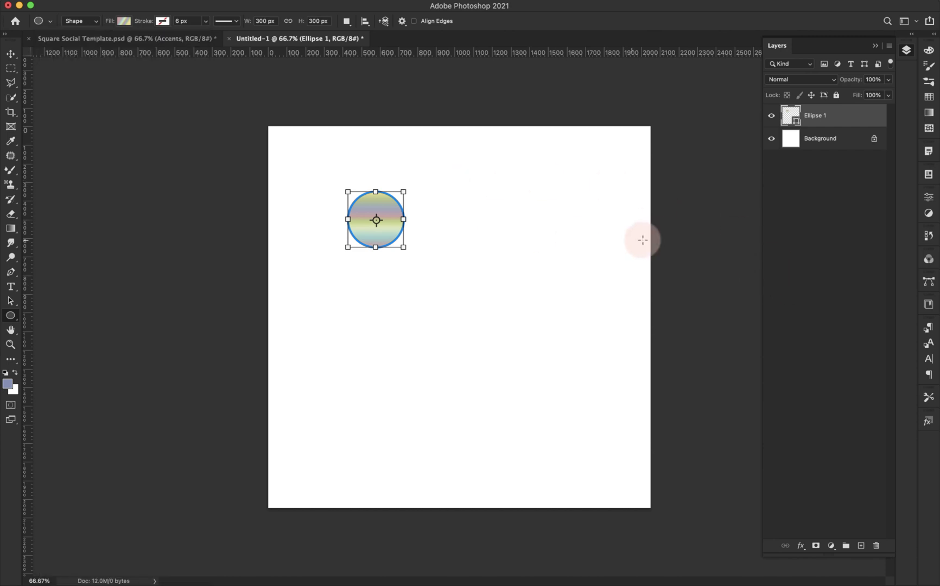
{"action": "right_click", "coordinate": [844, 118]}
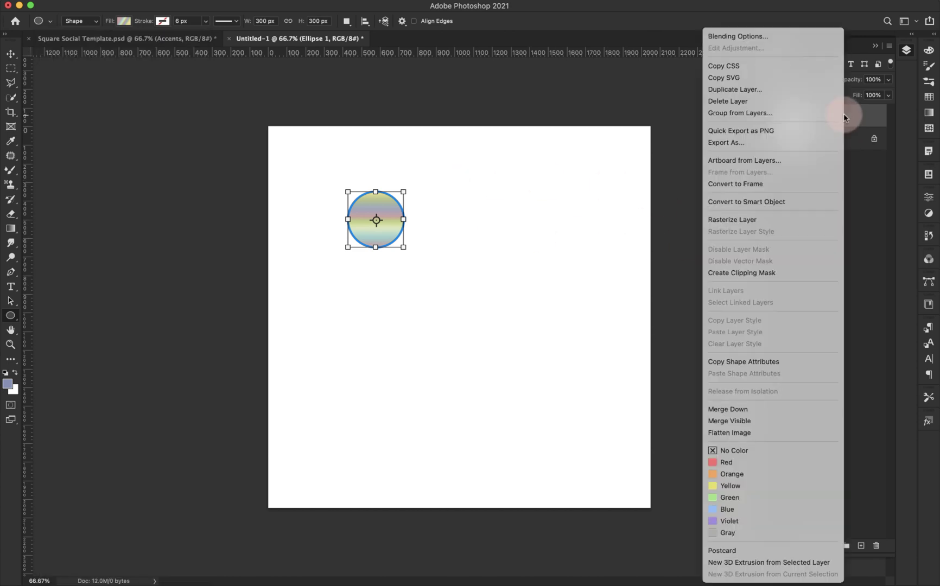
{"action": "left_click", "coordinate": [737, 219]}
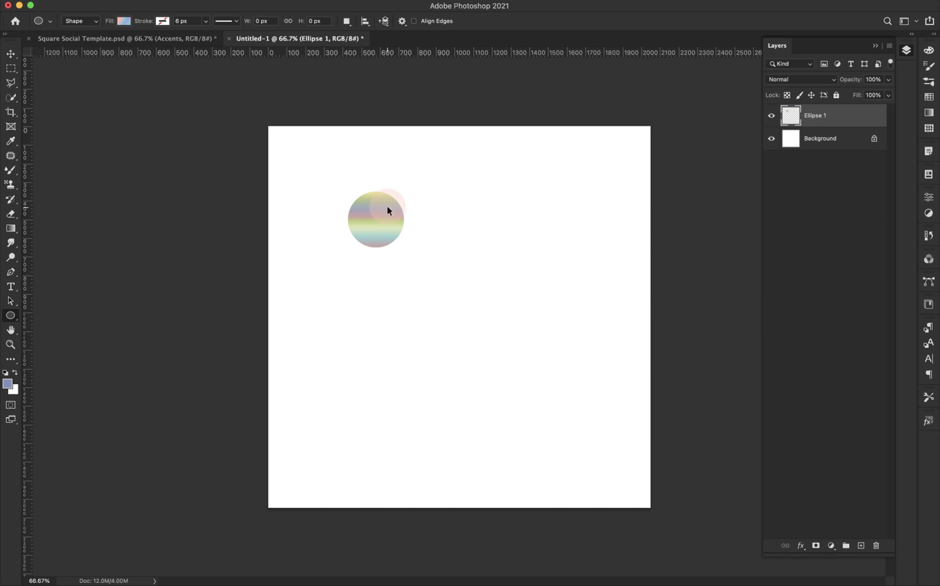
Duplicate the rasterized circle layer twice and move the topmost copy horizontally to the right of the original
{"action": "key", "text": "super+j"}
{"action": "key", "text": "super+j"}
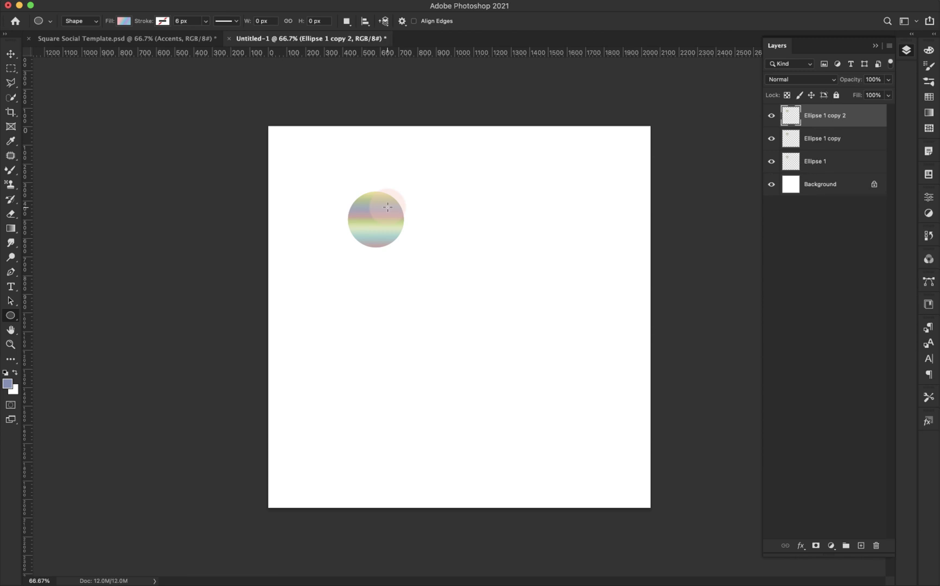
{"action": "key", "text": "v"}
{"action": "left_click_drag", "start_coordinate": [373, 205], "coordinate": [542, 208]}
Select all three circle layers and distribute them evenly by their horizontal centers
{"action": "left_click", "coordinate": [809, 162], "text": "shift"}
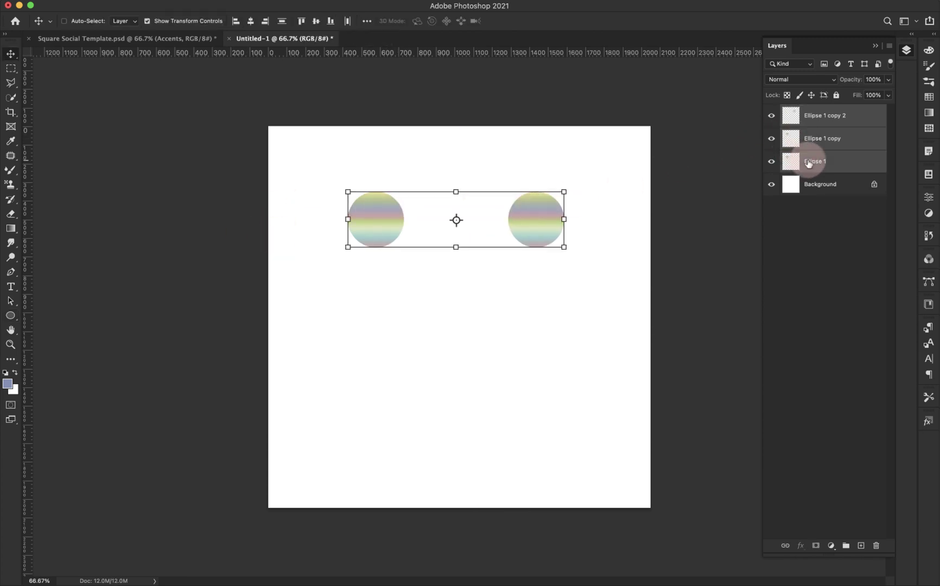
{"action": "left_click", "coordinate": [367, 20]}
{"action": "left_click", "coordinate": [400, 87]}
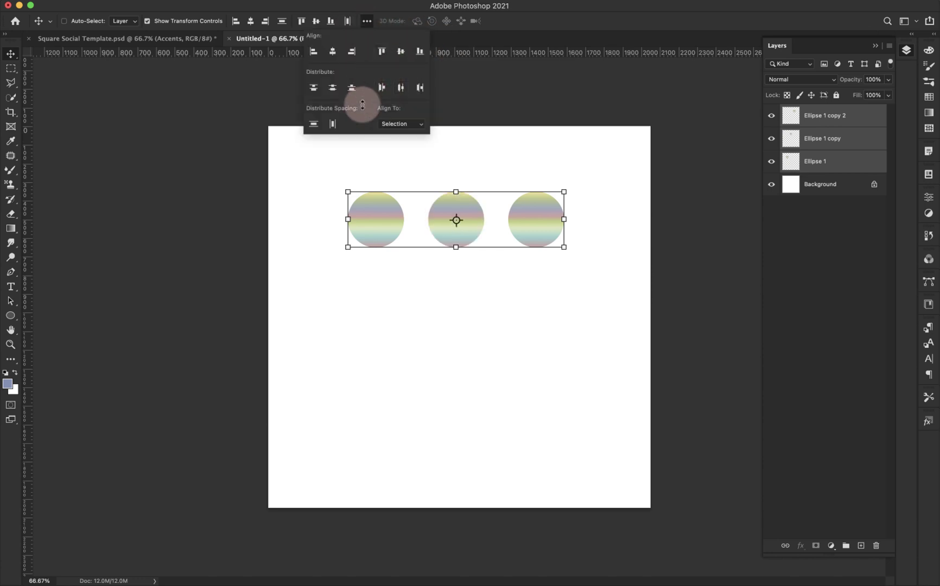
{"action": "left_click", "coordinate": [867, 229]}
Apply the Add Noise filter to the leftmost circle's layer with an amount of 80% and uniform distribution
{"action": "left_click", "coordinate": [819, 160]}
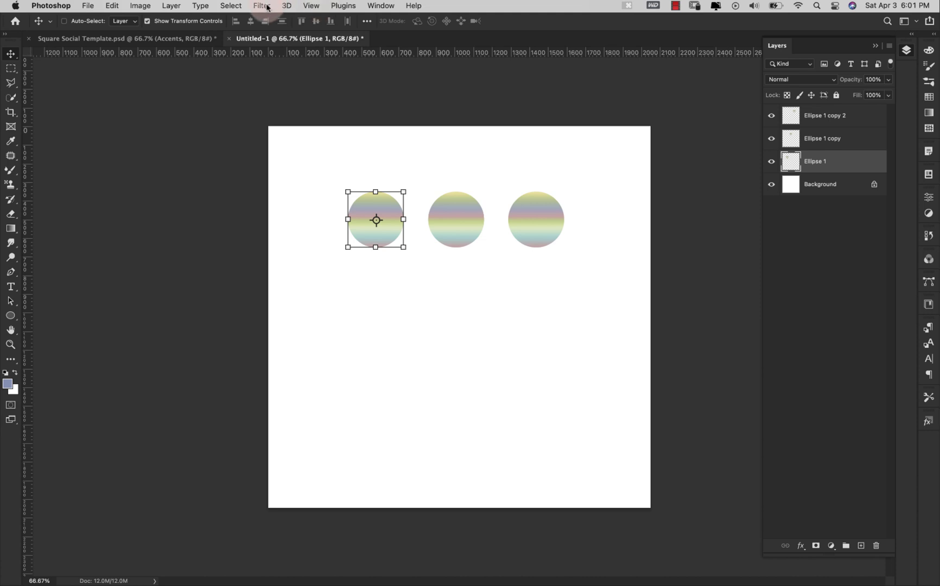
{"action": "left_click", "coordinate": [265, 6]}
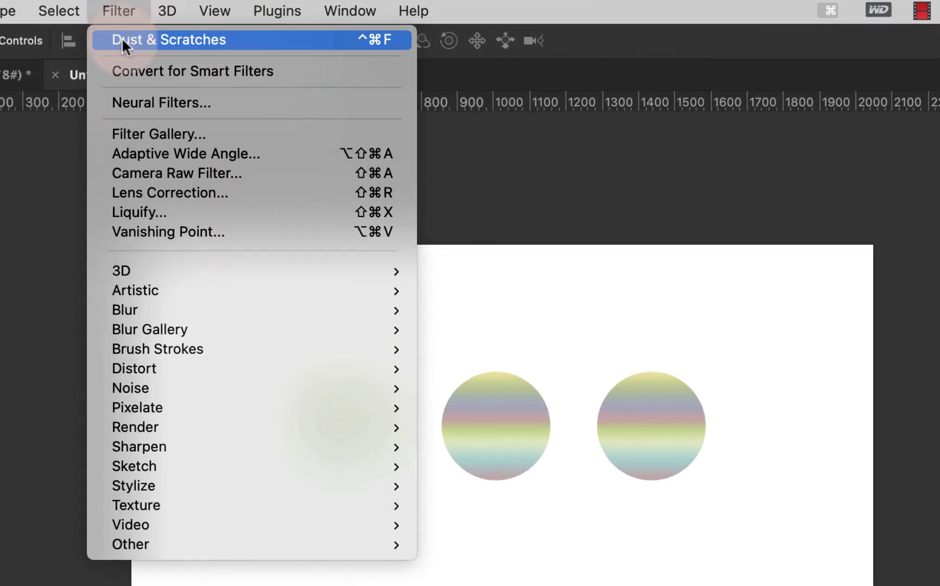
{"action": "mouse_move", "coordinate": [306, 387]}
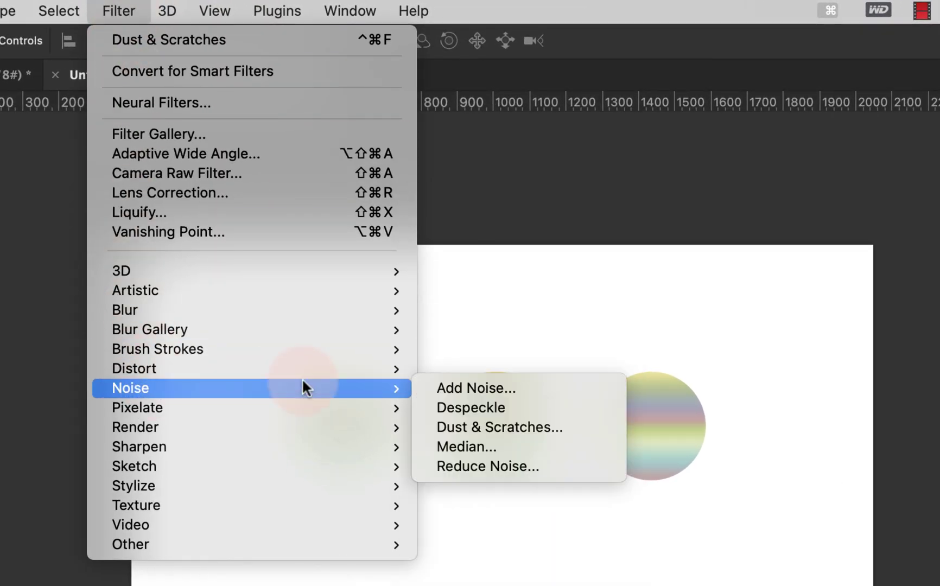
{"action": "left_click", "coordinate": [446, 388]}
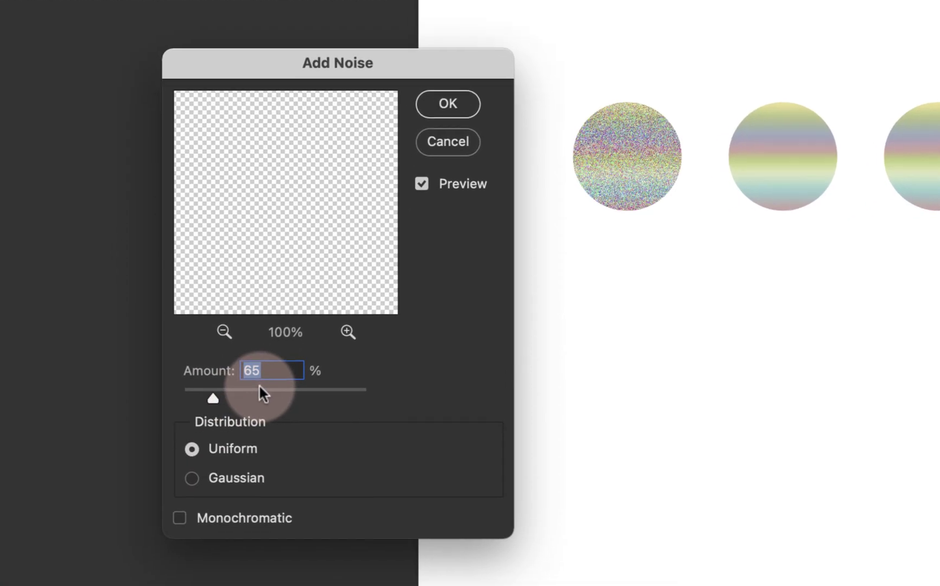
{"action": "type", "text": "80"}
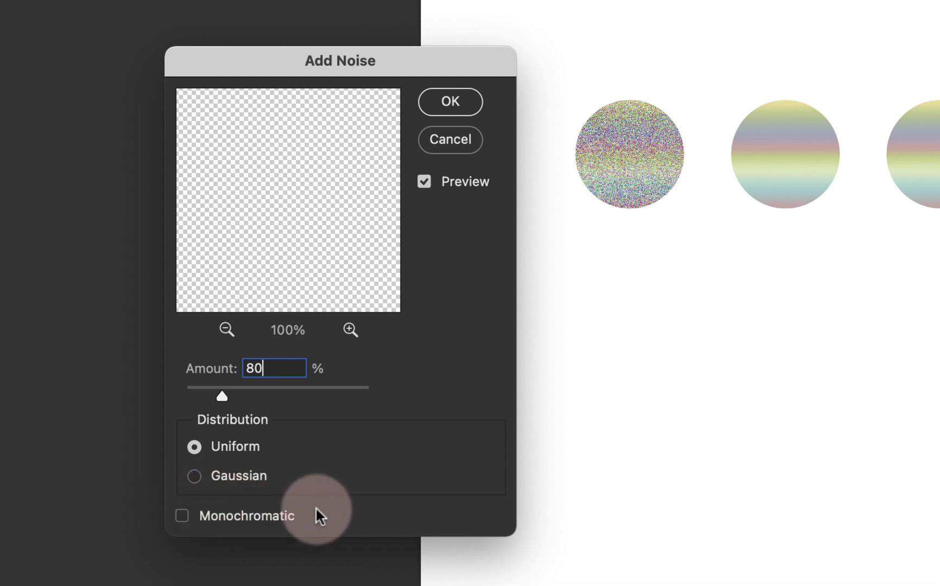
{"action": "left_click", "coordinate": [451, 100]}
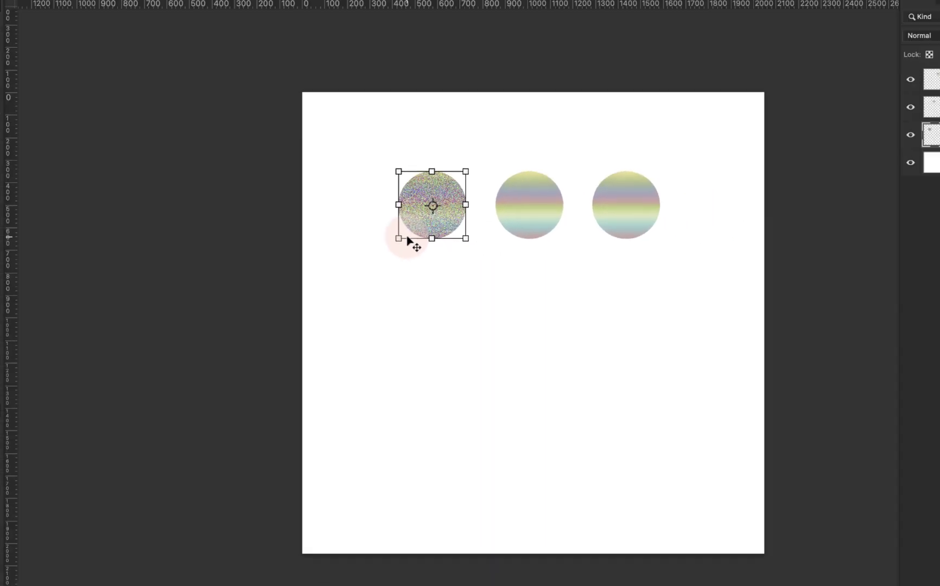
Reapply the last Add Noise filter to the middle circle's layer, Ellipse 1 copy
{"action": "left_click", "coordinate": [936, 106]}
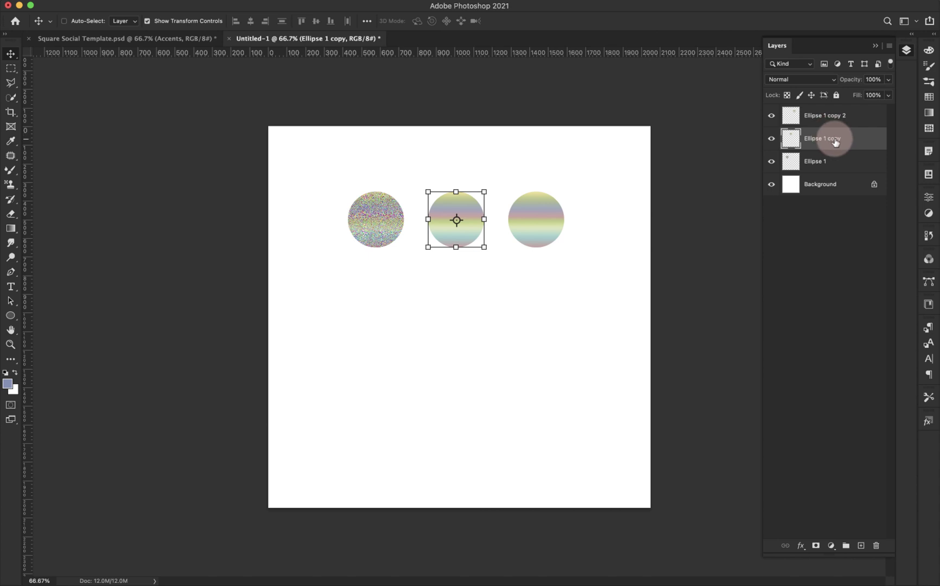
{"action": "left_click", "coordinate": [262, 6]}
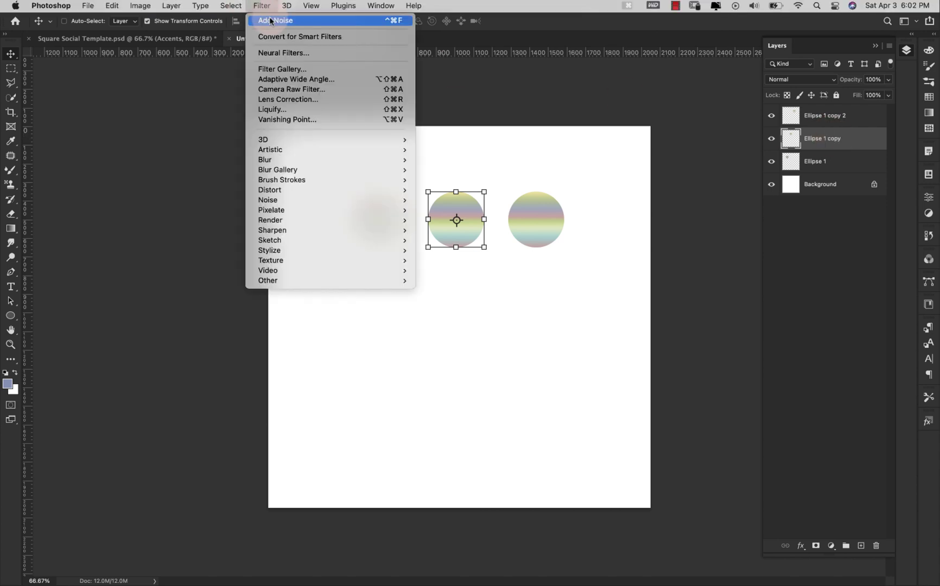
{"action": "left_click", "coordinate": [270, 21]}
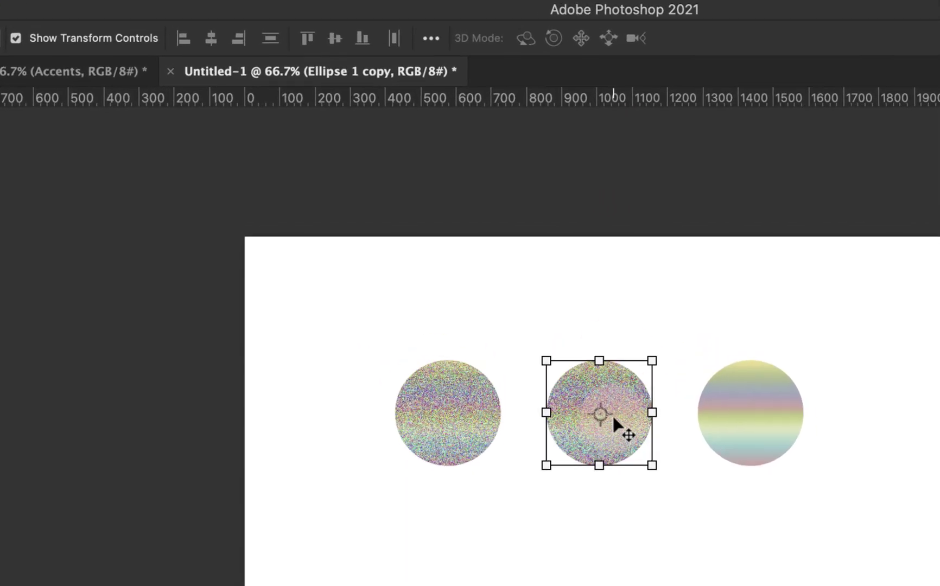
Apply the Dust & Scratches noise filter to the middle circle with a radius of 4 pixels and threshold 0
{"action": "mouse_move", "coordinate": [276, 2]}
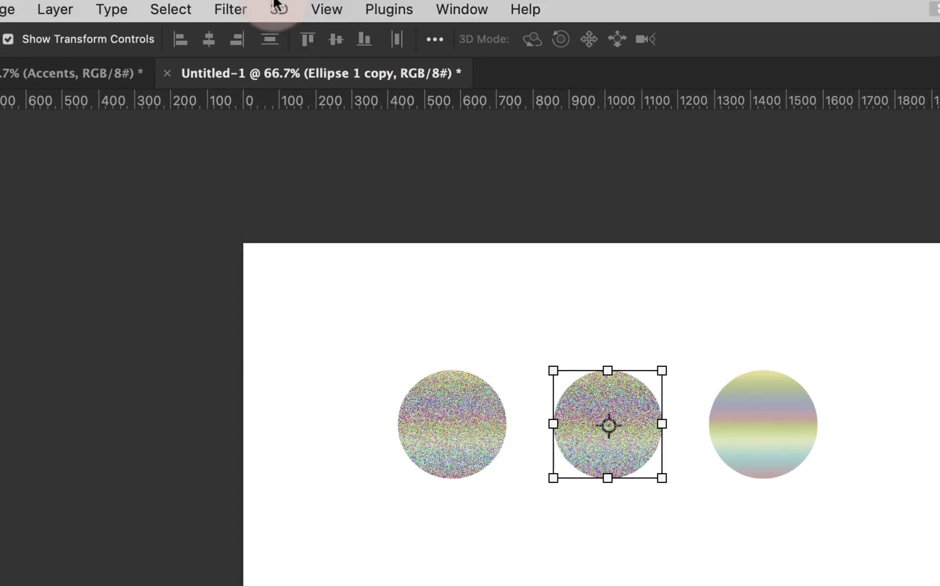
{"action": "left_click", "coordinate": [227, 9]}
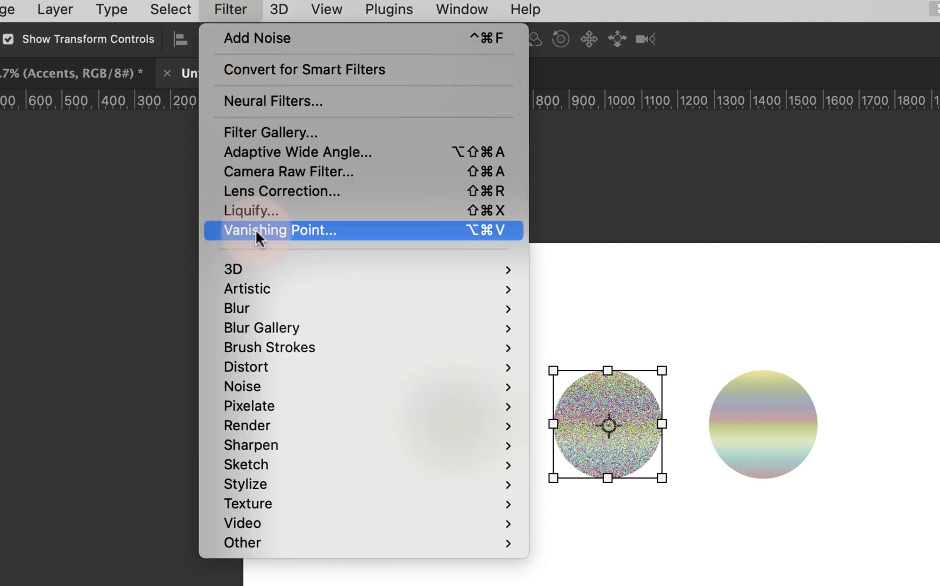
{"action": "mouse_move", "coordinate": [280, 386]}
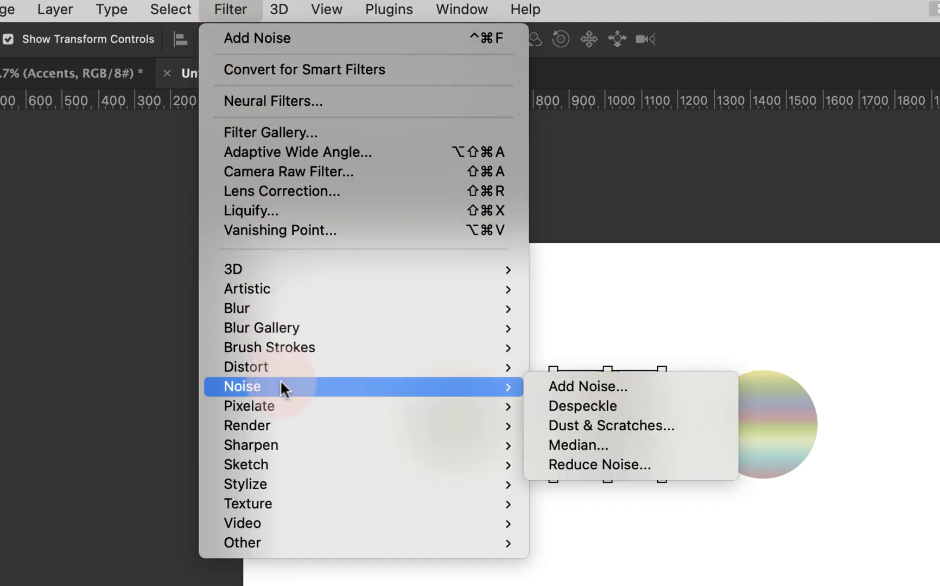
{"action": "left_click", "coordinate": [643, 421]}
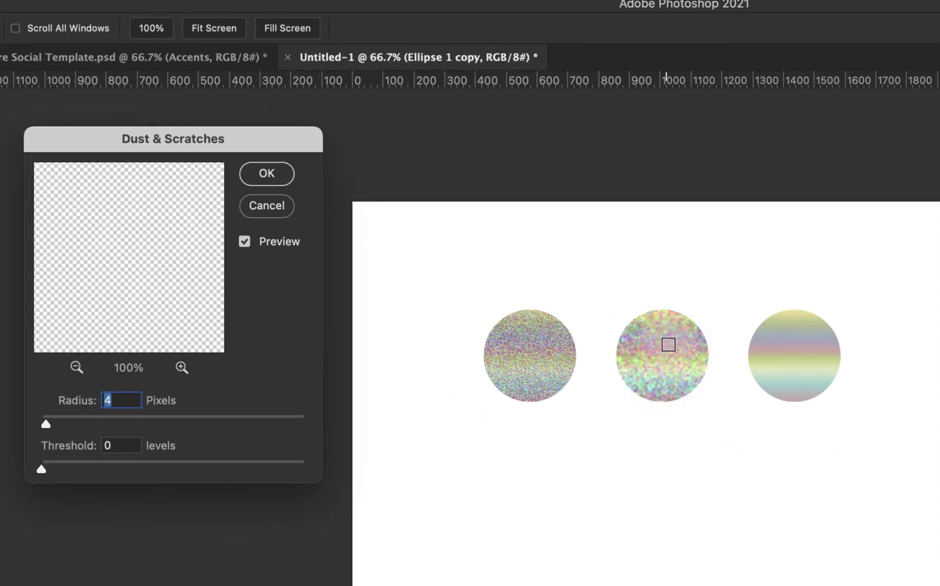
{"action": "left_click", "coordinate": [564, 320]}
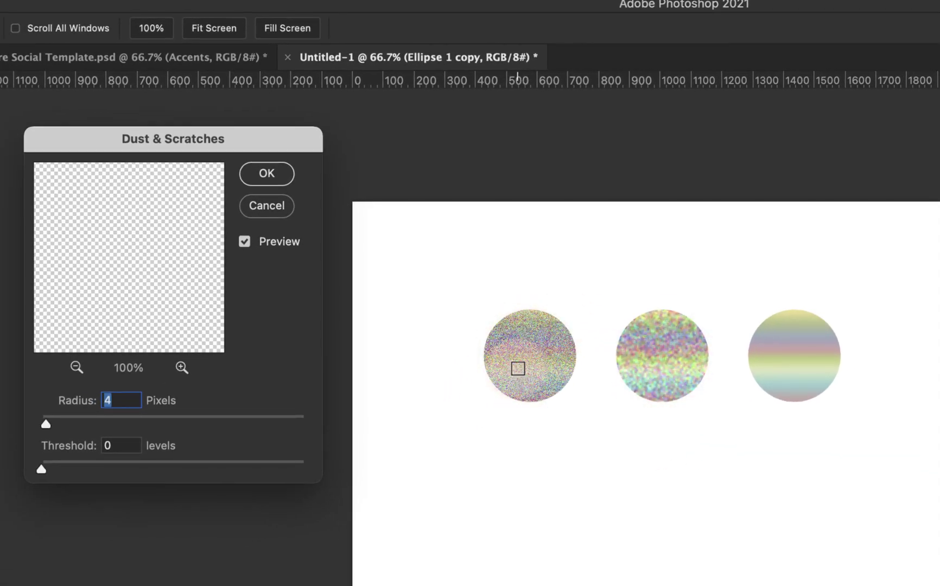
{"action": "left_click", "coordinate": [105, 402]}
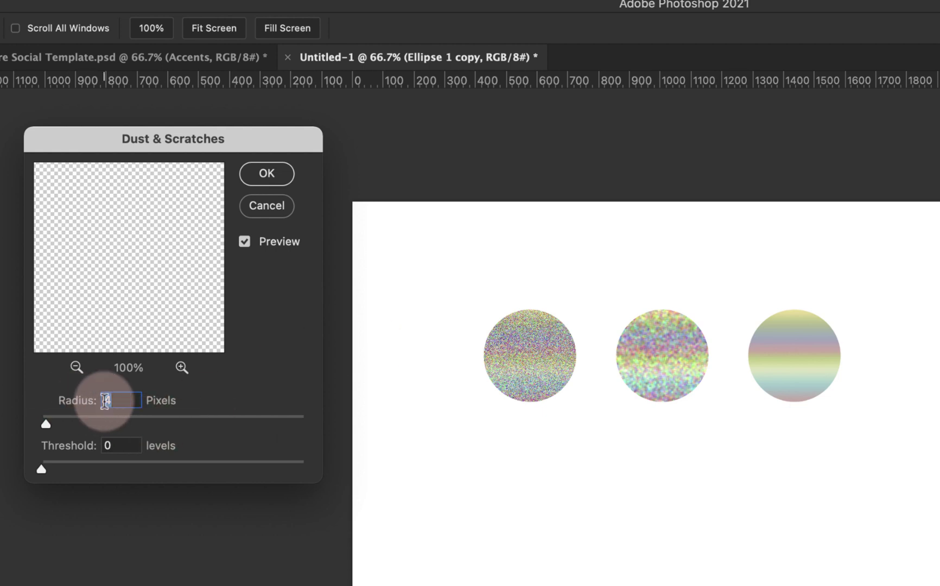
{"action": "double_click", "coordinate": [105, 401]}
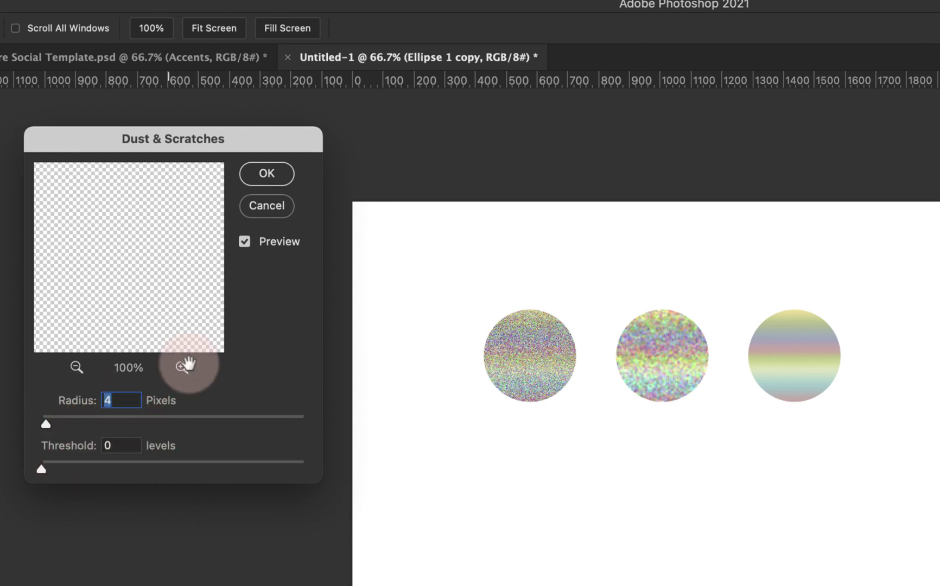
{"action": "left_click", "coordinate": [268, 173]}
{"action": "key", "text": "v"}
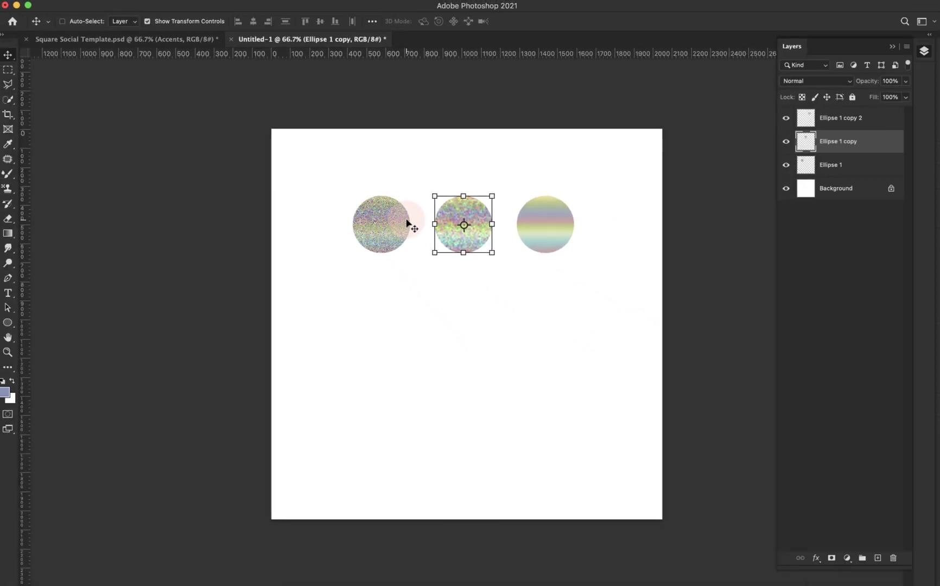
Merge the three circle layers into a single layer
{"action": "left_click", "coordinate": [814, 126]}
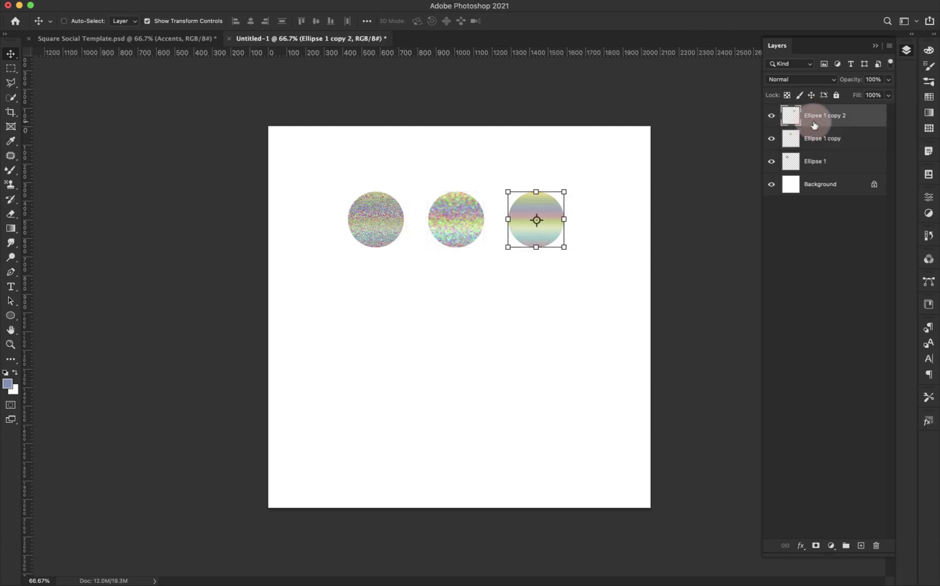
{"action": "left_click", "coordinate": [817, 161], "text": "shift"}
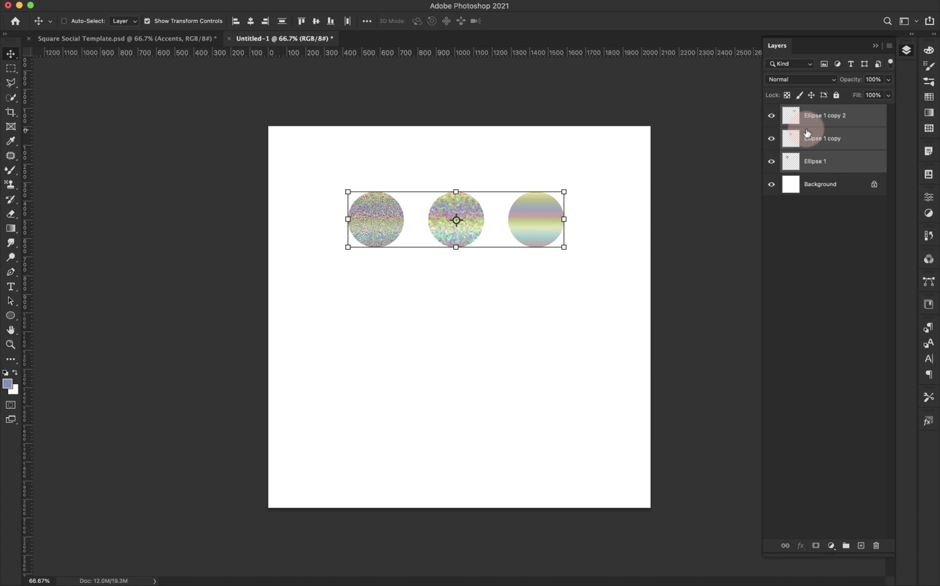
{"action": "key", "text": "super+e"}
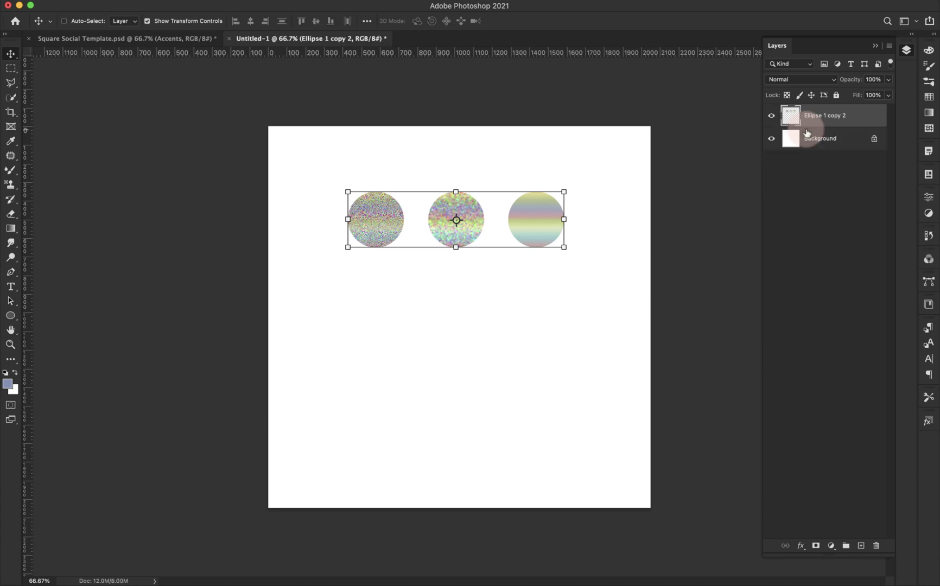
Check the merged layer by hiding and showing it, and move the row of circles to the canvas's lower edge
{"action": "left_click", "coordinate": [771, 116]}
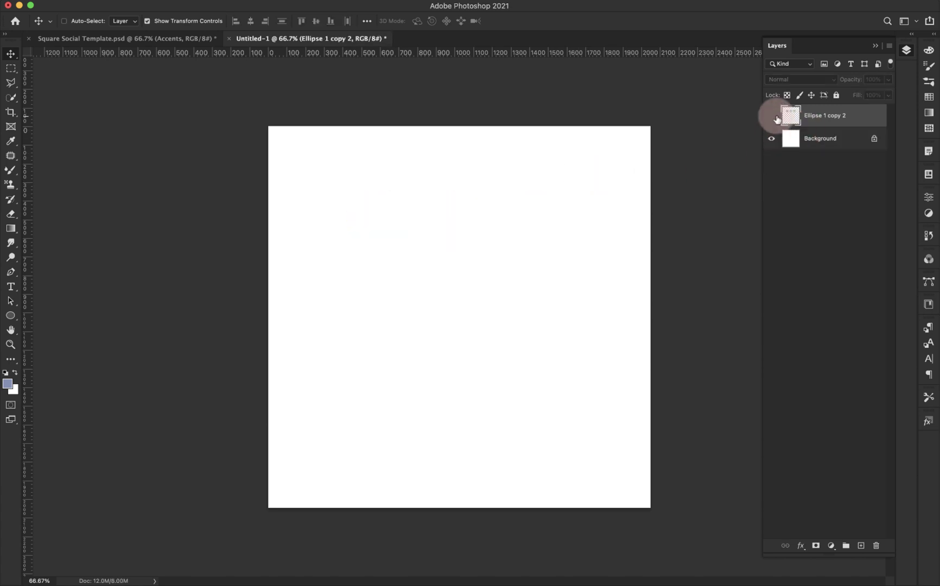
{"action": "left_click", "coordinate": [772, 117]}
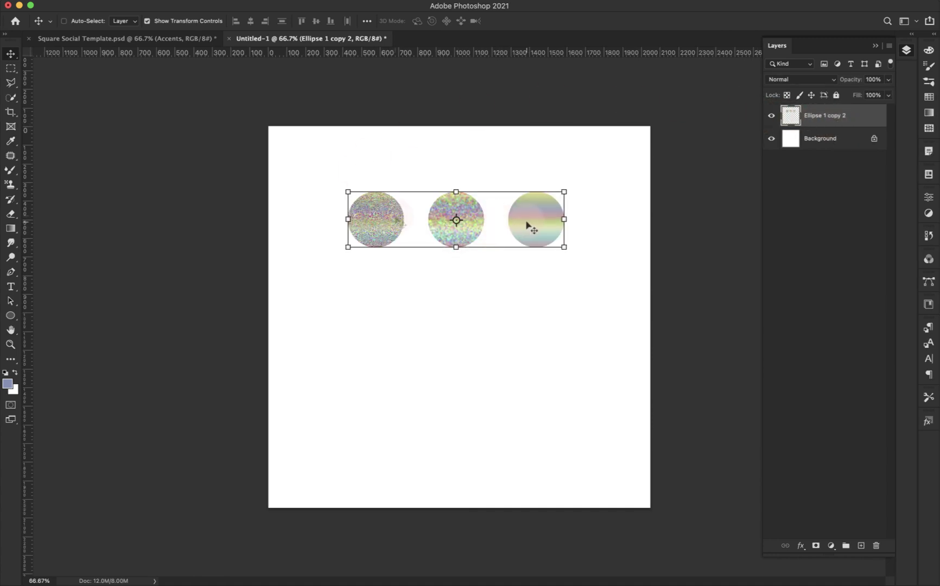
{"action": "left_click_drag", "start_coordinate": [541, 223], "coordinate": [531, 465]}
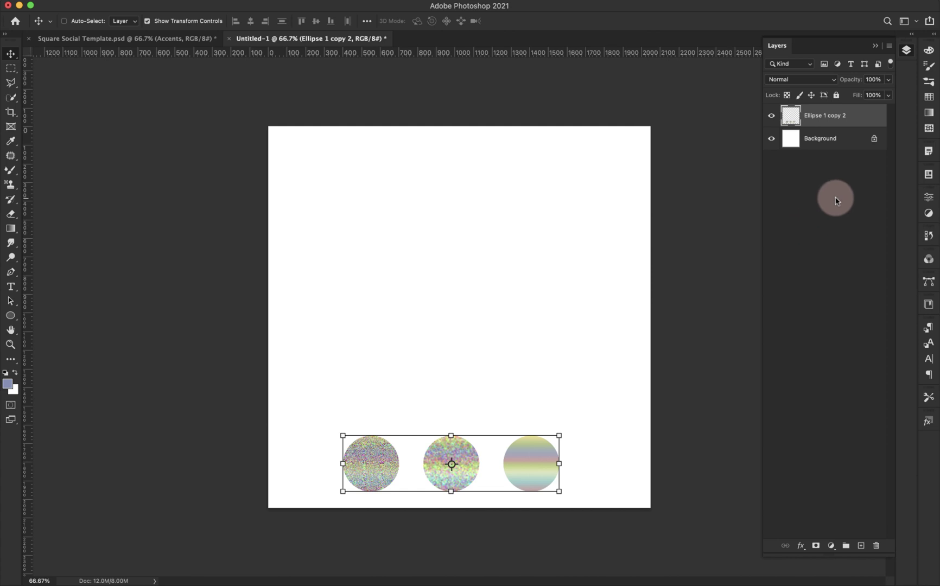
Display the brush presets, collapse the Default Brushes group, and view the options for loading legacy brush sets
{"action": "left_click", "coordinate": [929, 81]}
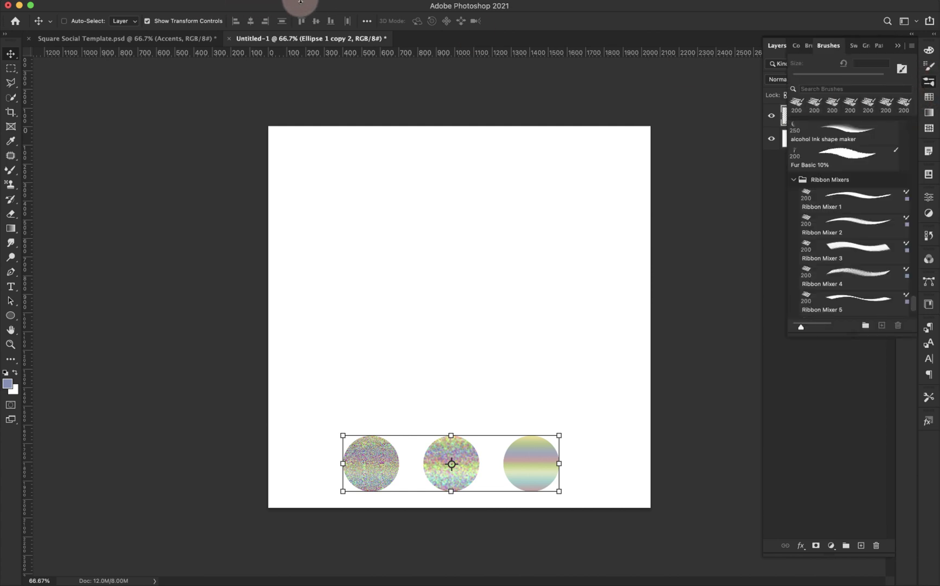
{"action": "mouse_move", "coordinate": [315, 3]}
{"action": "left_click", "coordinate": [379, 6]}
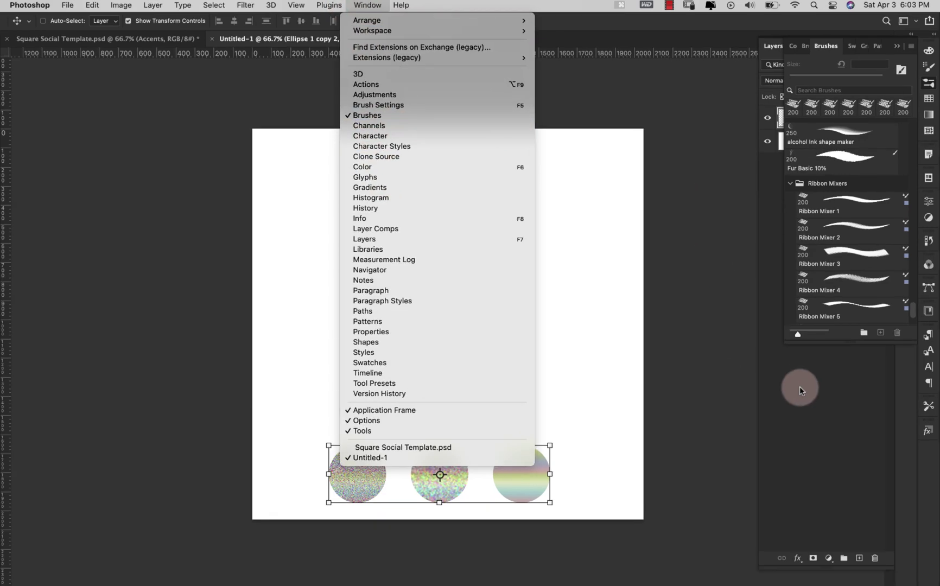
{"action": "left_click", "coordinate": [850, 170]}
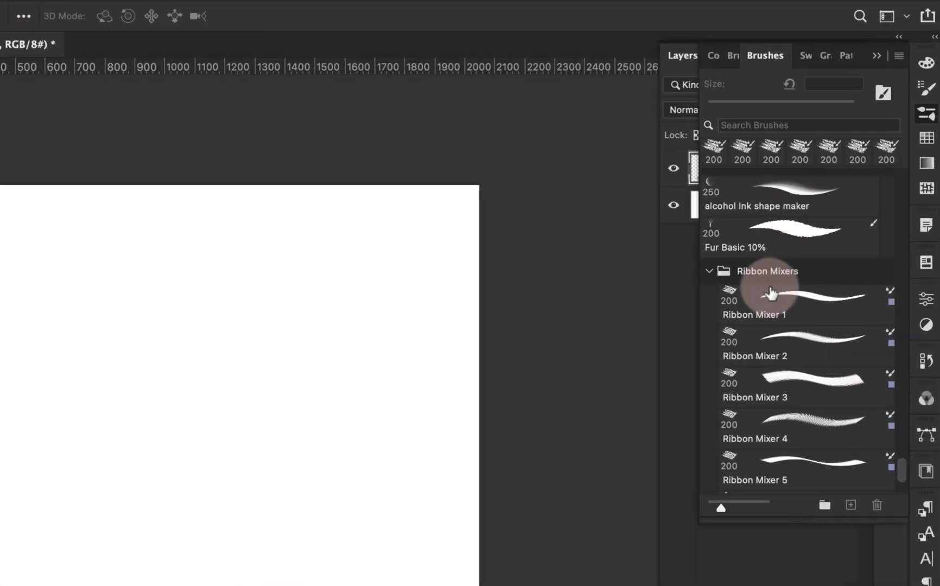
{"action": "scroll", "coordinate": [771, 293], "scroll_direction": "up", "scroll_amount": 20}
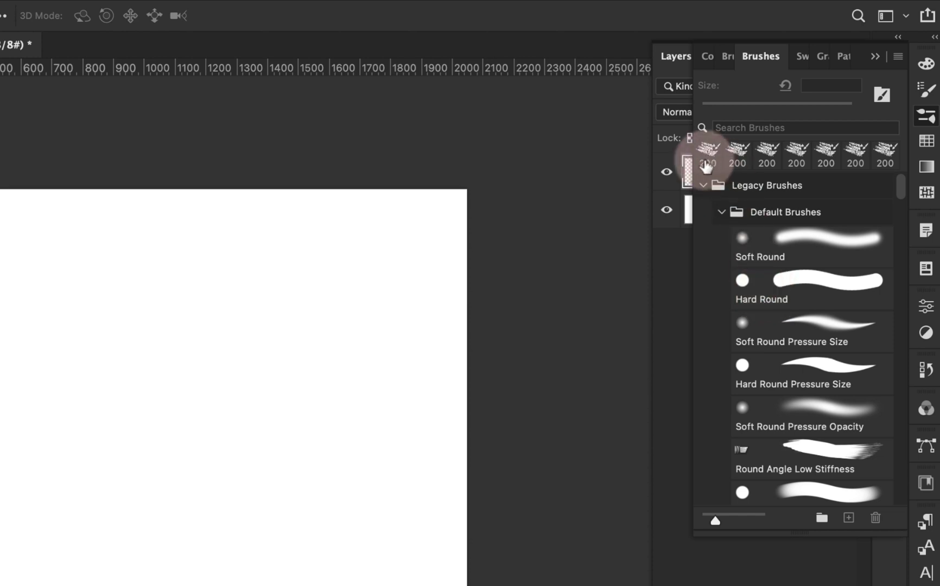
{"action": "left_click", "coordinate": [721, 212]}
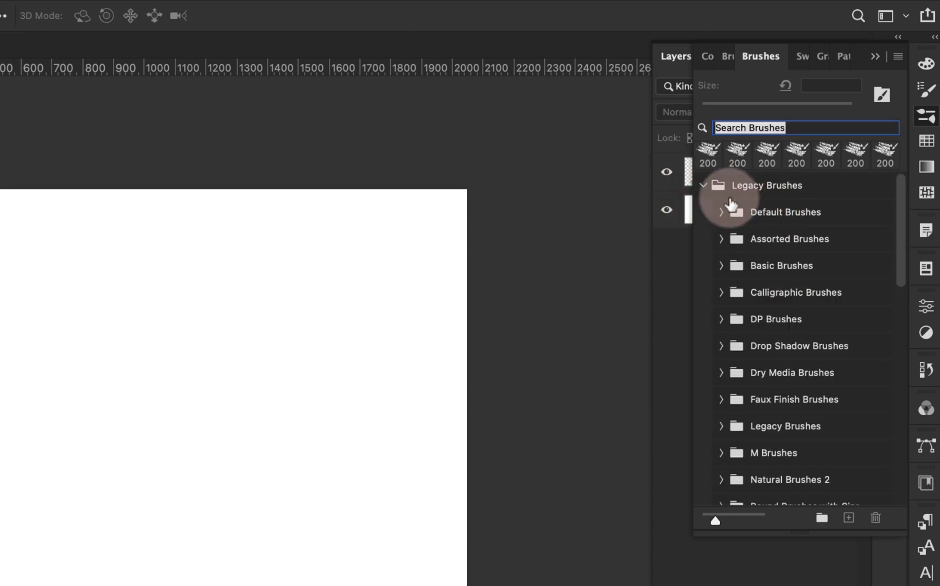
{"action": "left_click", "coordinate": [896, 58]}
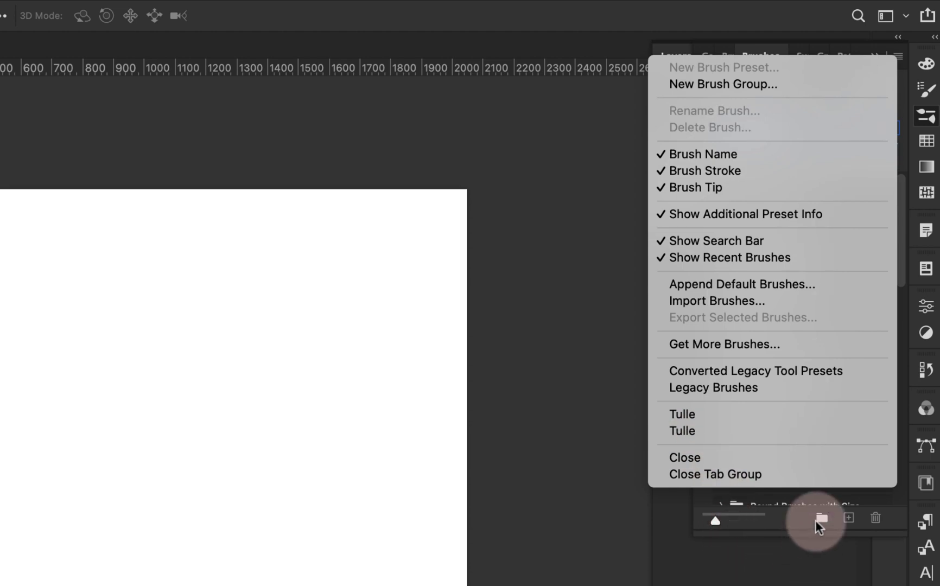
{"action": "left_click", "coordinate": [699, 509]}
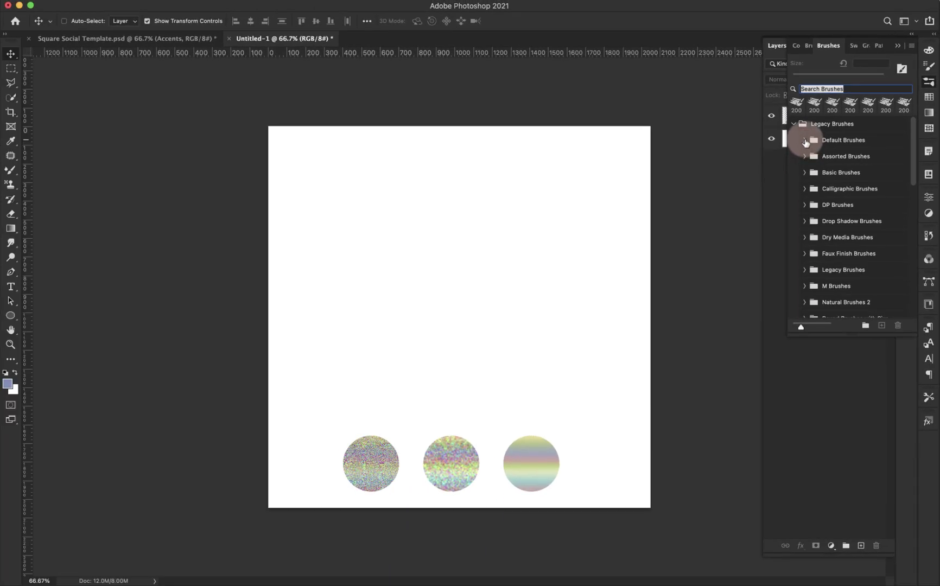
Expand the Default Brushes group within Legacy Brushes and locate the Chalk 60 pixels brush
{"action": "left_click", "coordinate": [805, 141]}
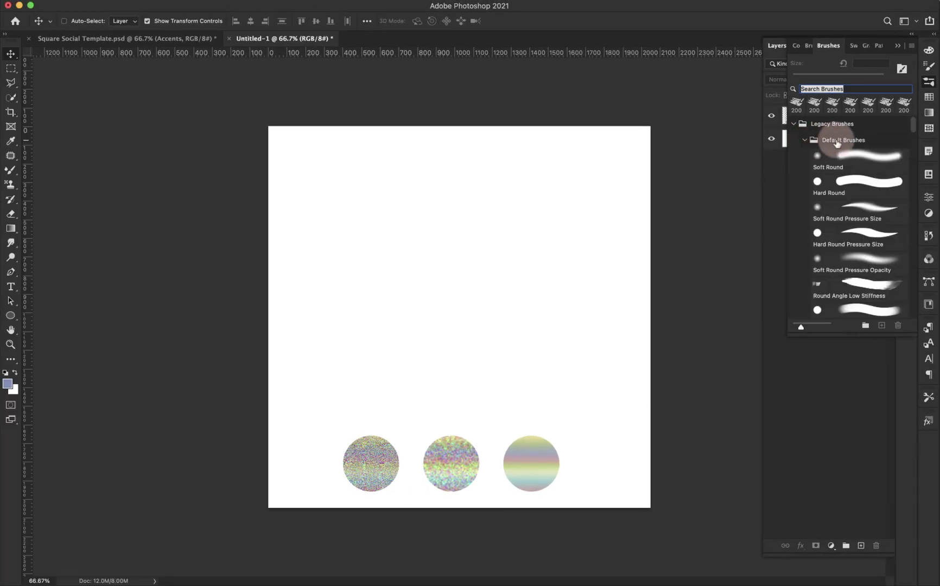
{"action": "scroll", "coordinate": [845, 225], "scroll_direction": "down", "scroll_amount": 4}
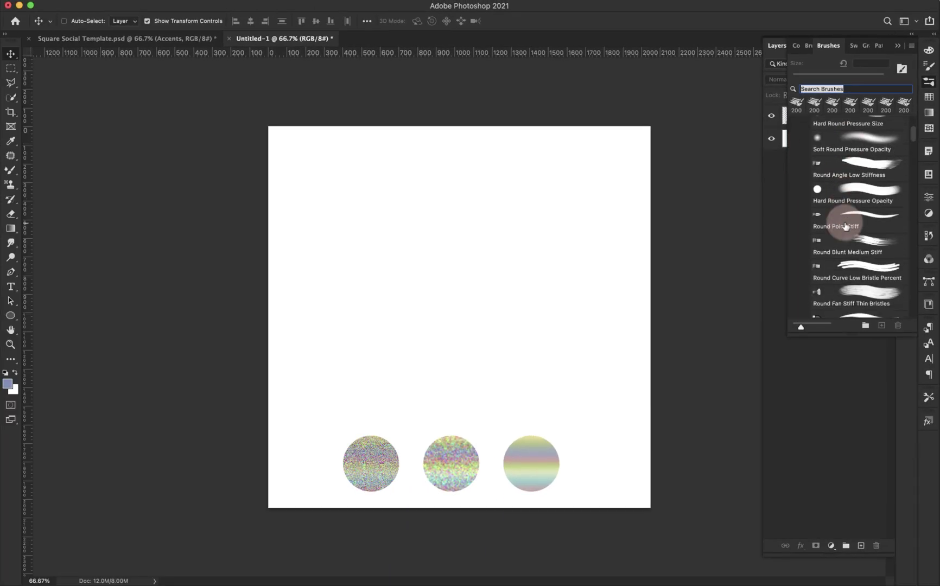
{"action": "scroll", "coordinate": [845, 206], "scroll_direction": "up", "scroll_amount": 5}
{"action": "left_click", "coordinate": [845, 187]}
{"action": "scroll", "coordinate": [846, 191], "scroll_direction": "down", "scroll_amount": 4}
{"action": "scroll", "coordinate": [846, 190], "scroll_direction": "down", "scroll_amount": 10}
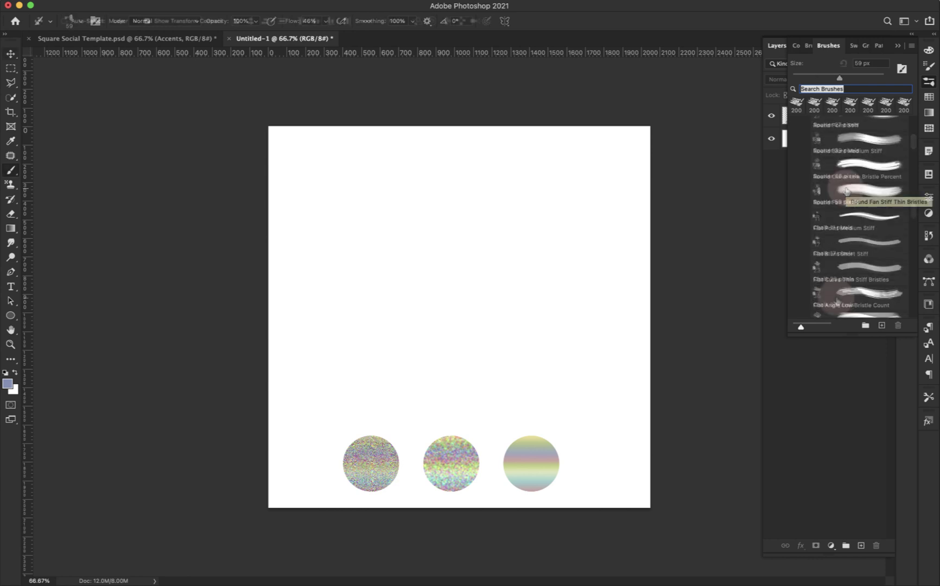
{"action": "key", "text": "v"}
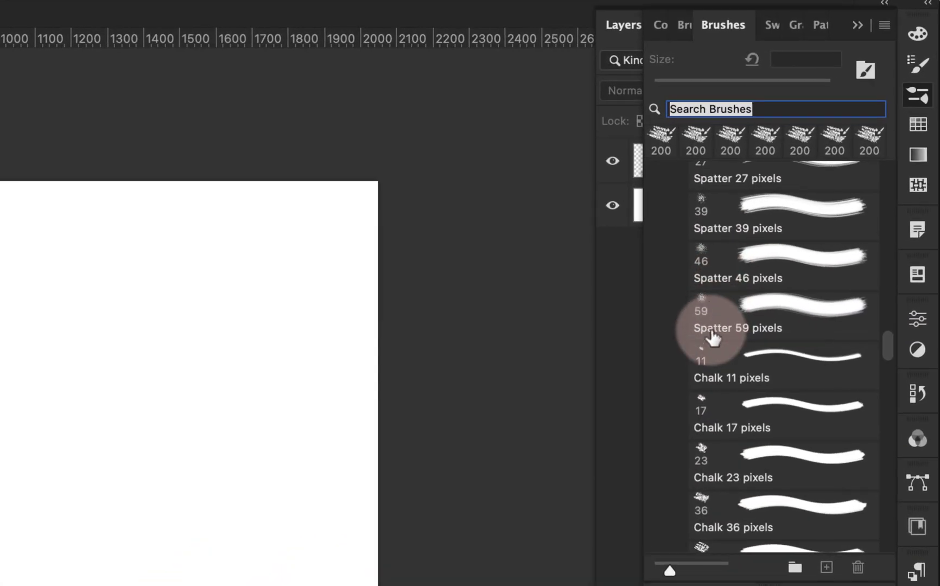
{"action": "scroll", "coordinate": [717, 517], "scroll_direction": "down", "scroll_amount": 4}
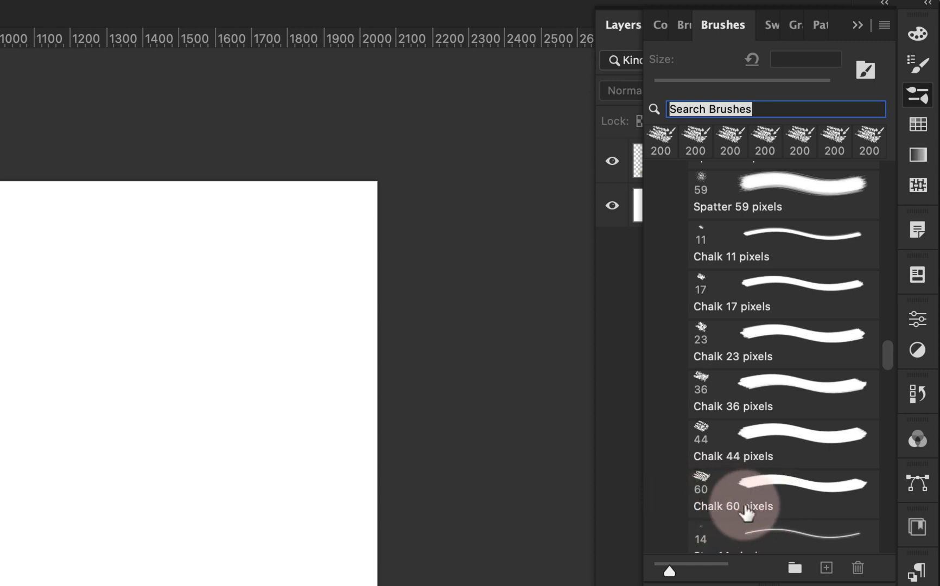
Choose the Chalk 60 pixels brush and set its tip spacing to 1%
{"action": "left_click", "coordinate": [753, 488]}
{"action": "scroll", "coordinate": [753, 488], "scroll_direction": "down", "scroll_amount": 2}
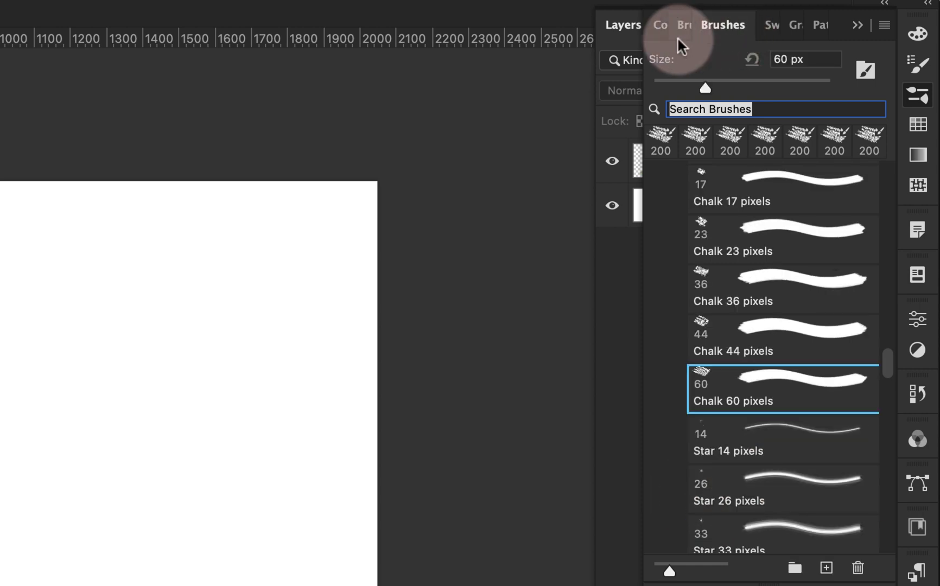
{"action": "left_click", "coordinate": [920, 65]}
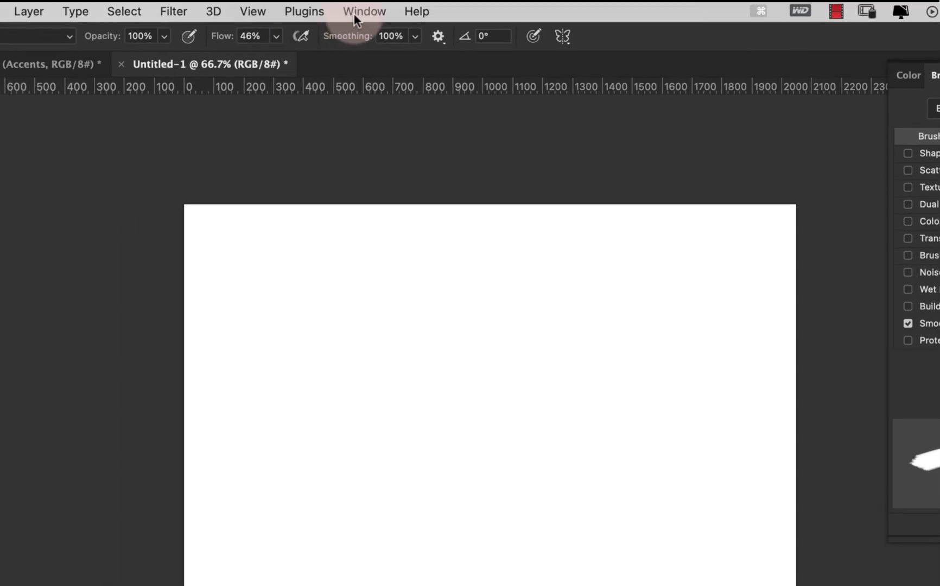
{"action": "left_click", "coordinate": [354, 16]}
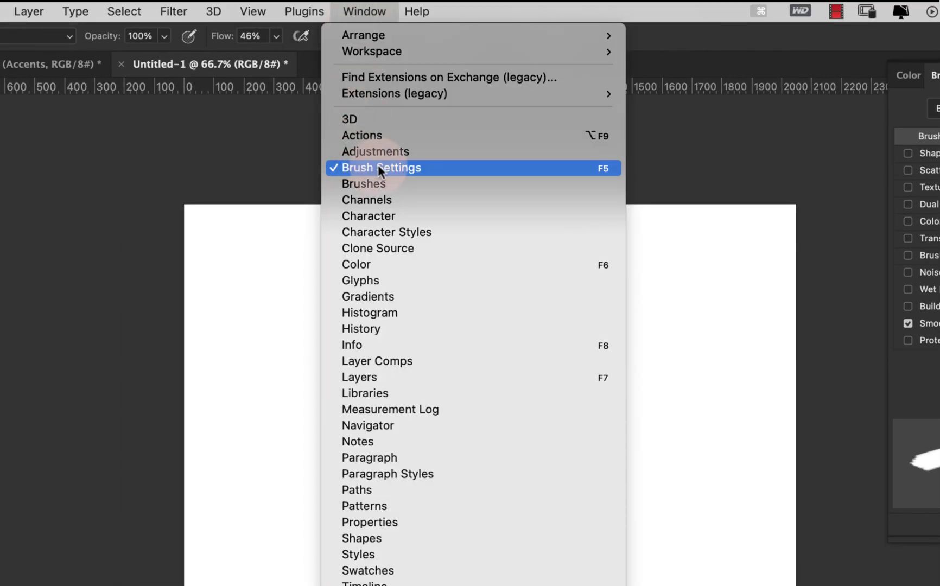
{"action": "key", "text": "Escape"}
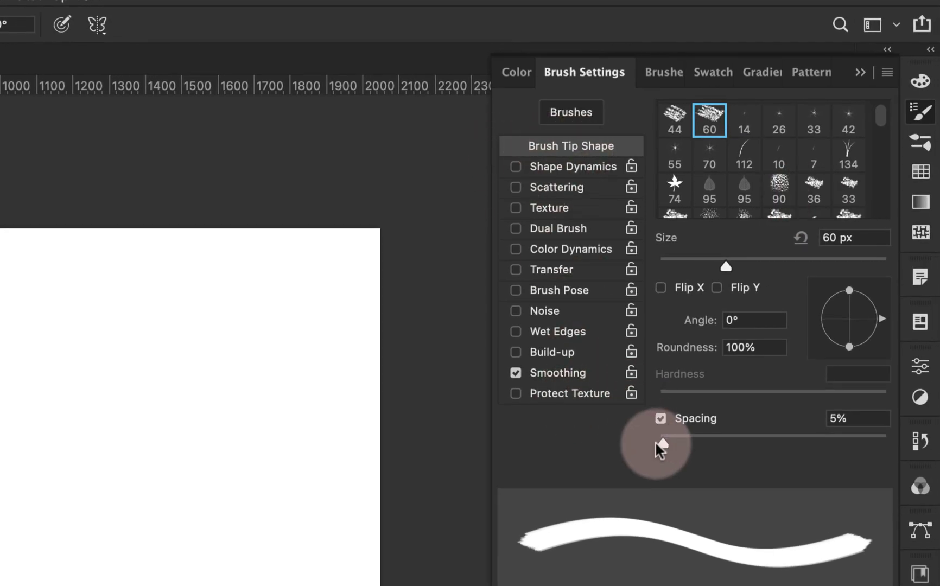
{"action": "left_click_drag", "start_coordinate": [663, 443], "coordinate": [658, 444]}
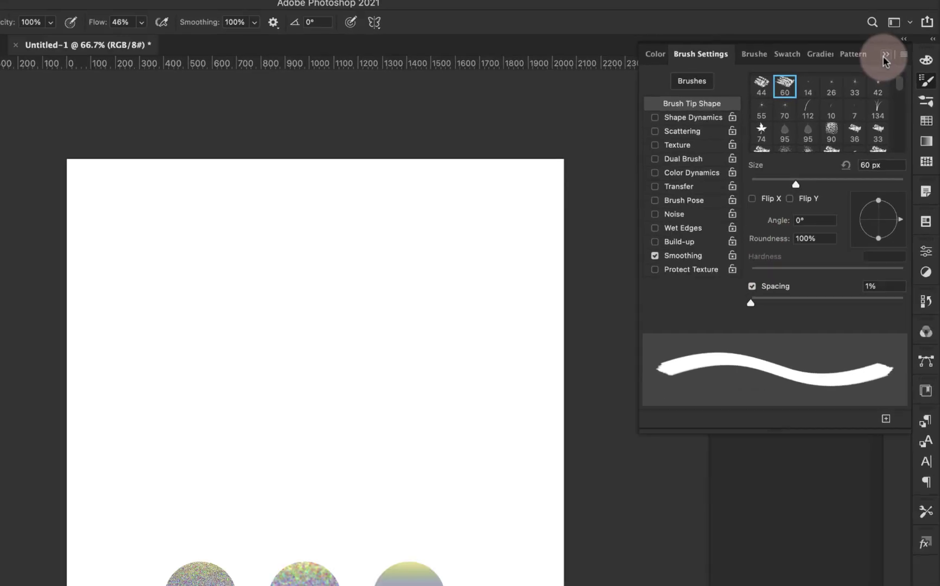
{"action": "left_click", "coordinate": [905, 49]}
Add a new layer above the circles' layer and rename the circles' layer as R
{"action": "left_click", "coordinate": [800, 117]}
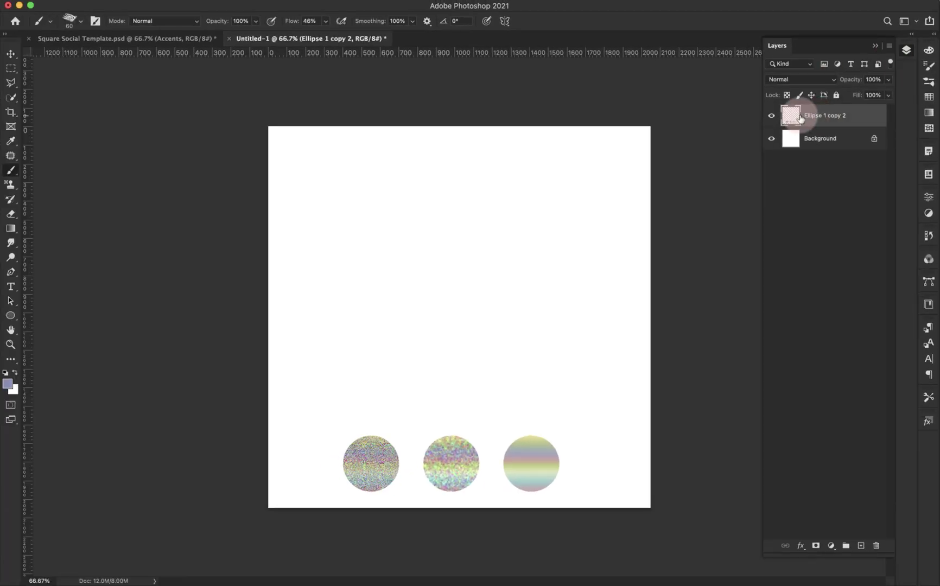
{"action": "left_click", "coordinate": [861, 546]}
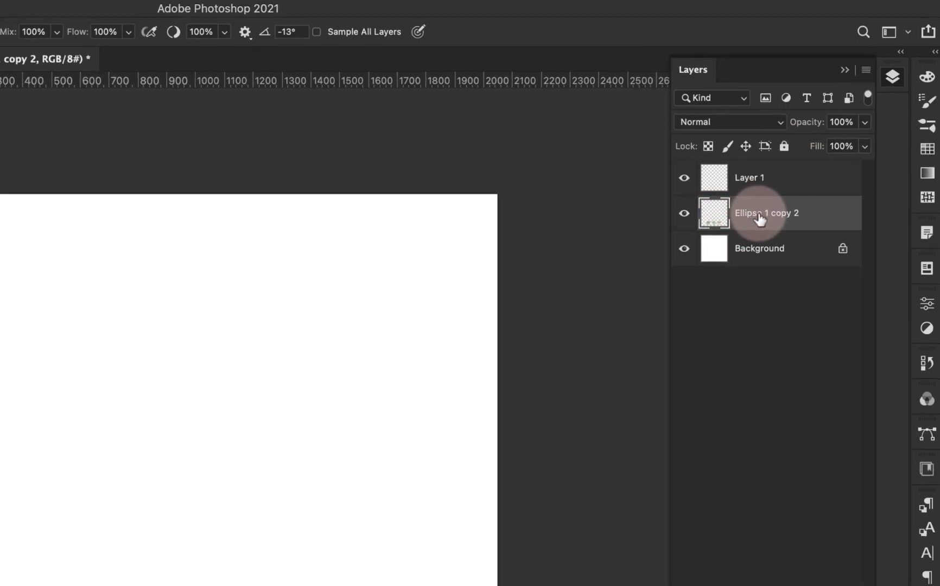
{"action": "double_click", "coordinate": [750, 224]}
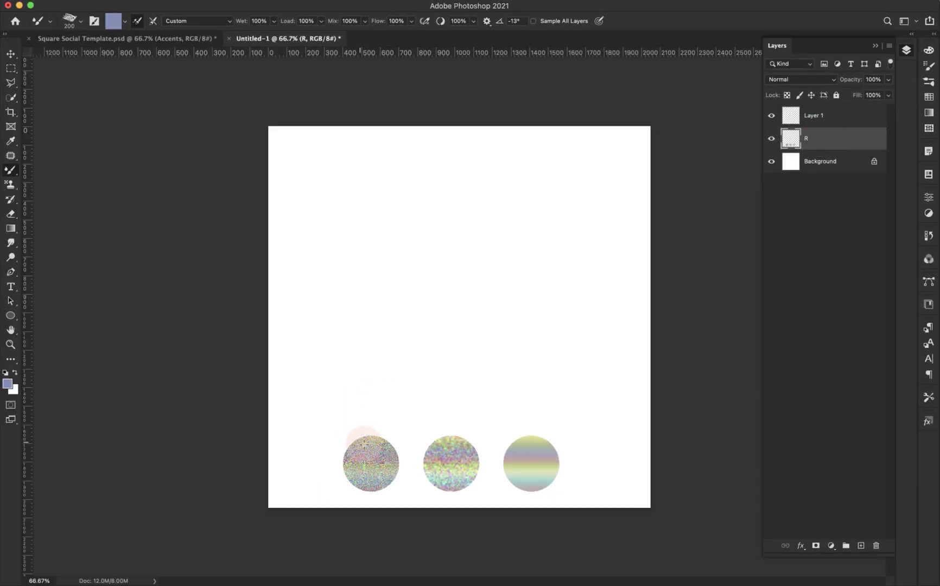
Try the Mixer Brush on the finely textured circle and set the brush's Wet value to 0%
{"action": "mouse_move", "coordinate": [379, 453]}
{"action": "left_mouse_down"}
{"action": "mouse_move", "coordinate": [359, 434]}
{"action": "mouse_move", "coordinate": [353, 463]}
{"action": "left_mouse_up"}
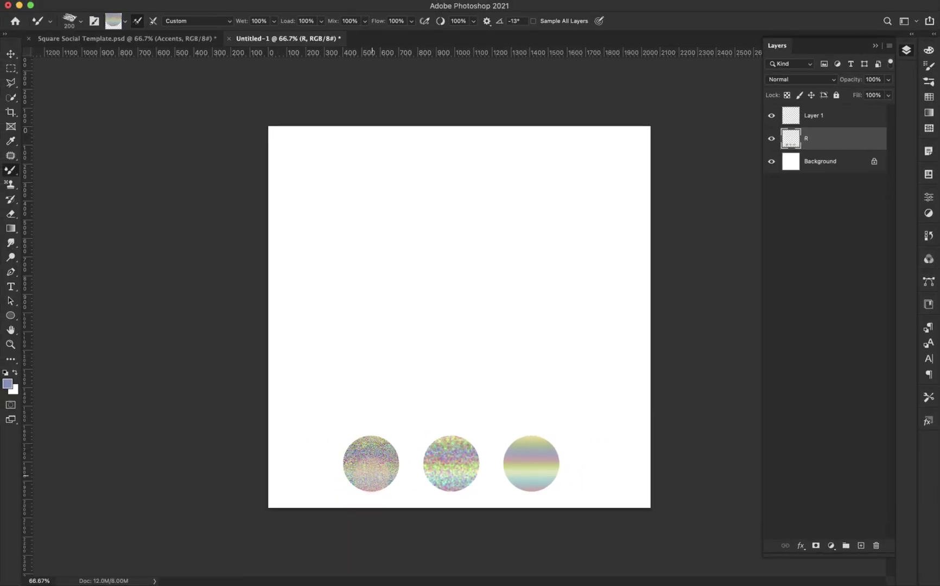
{"action": "left_click", "coordinate": [274, 21]}
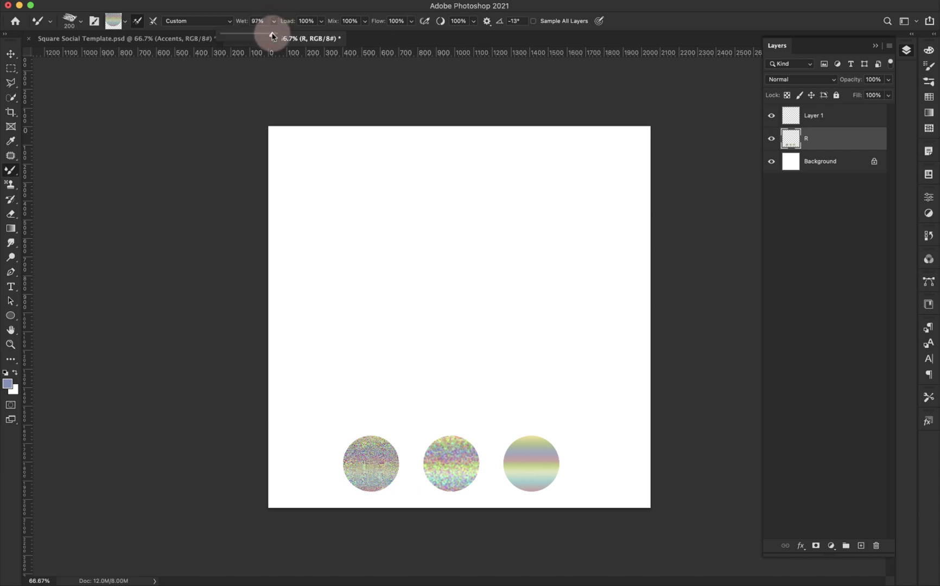
{"action": "left_click_drag", "start_coordinate": [273, 36], "coordinate": [205, 35]}
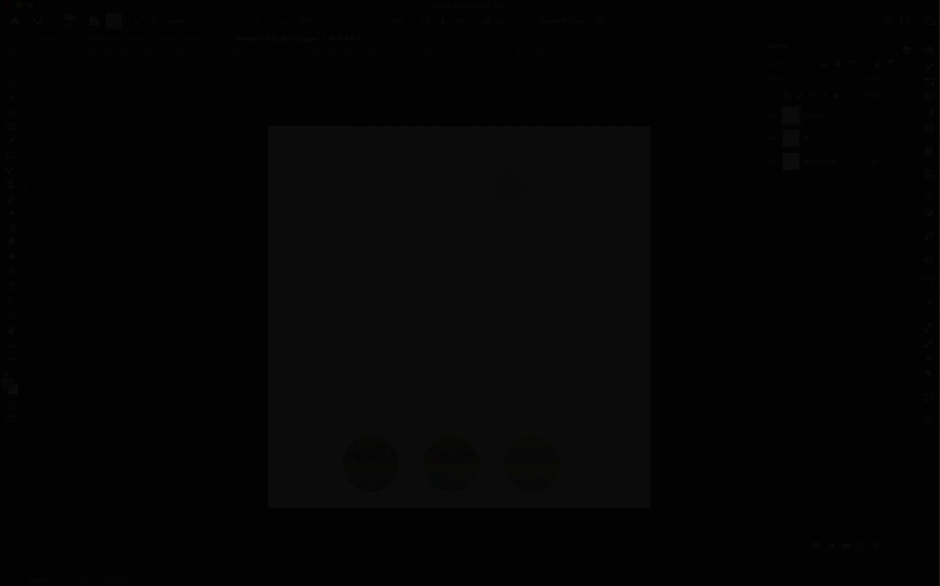
Rename Layer 1 as D and keep it as the active painting layer
{"action": "left_click", "coordinate": [830, 121]}
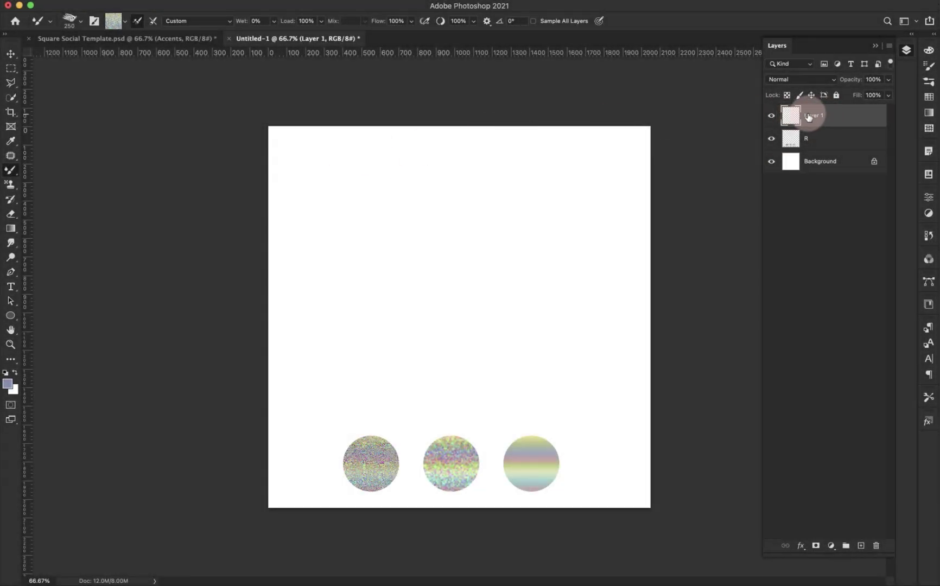
{"action": "type", "text": "d"}
{"action": "left_click", "coordinate": [830, 242]}
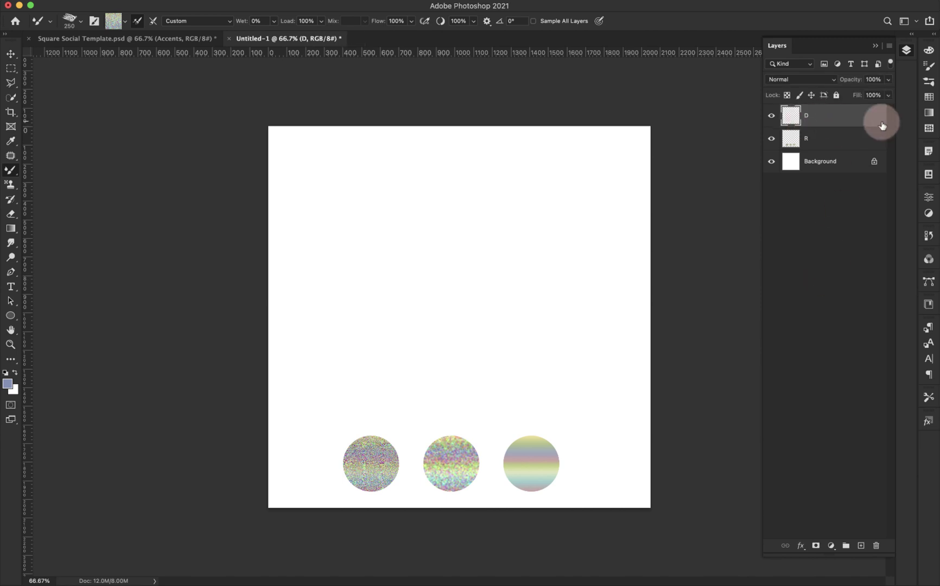
{"action": "left_click", "coordinate": [771, 139]}
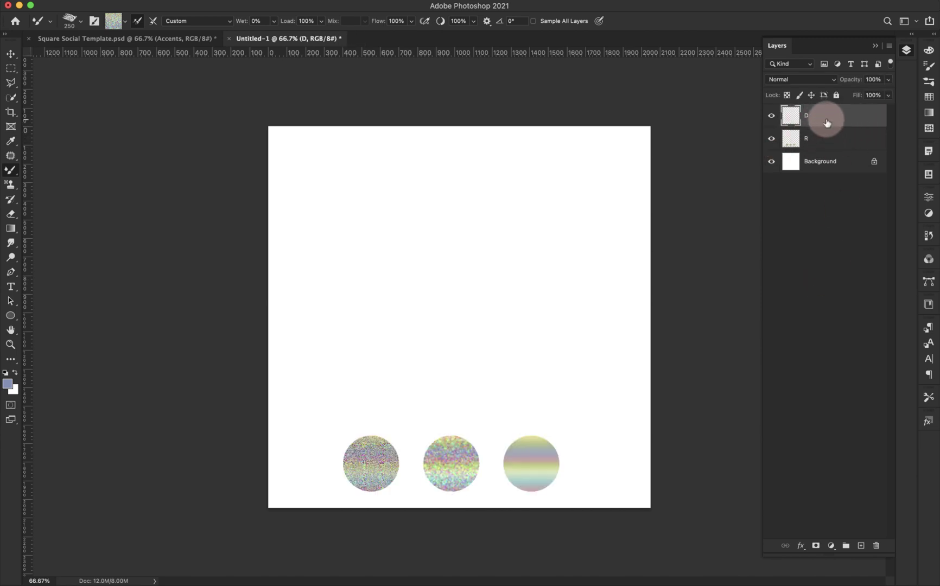
Paint a looping ribbon stroke with the Mixer Brush along the canvas's left side, from its upper to its lower edge
{"action": "left_click", "coordinate": [485, 286]}
{"action": "mouse_move", "coordinate": [481, 307]}
{"action": "left_mouse_down"}
{"action": "mouse_move", "coordinate": [362, 247]}
{"action": "mouse_move", "coordinate": [321, 139]}
{"action": "left_mouse_up"}
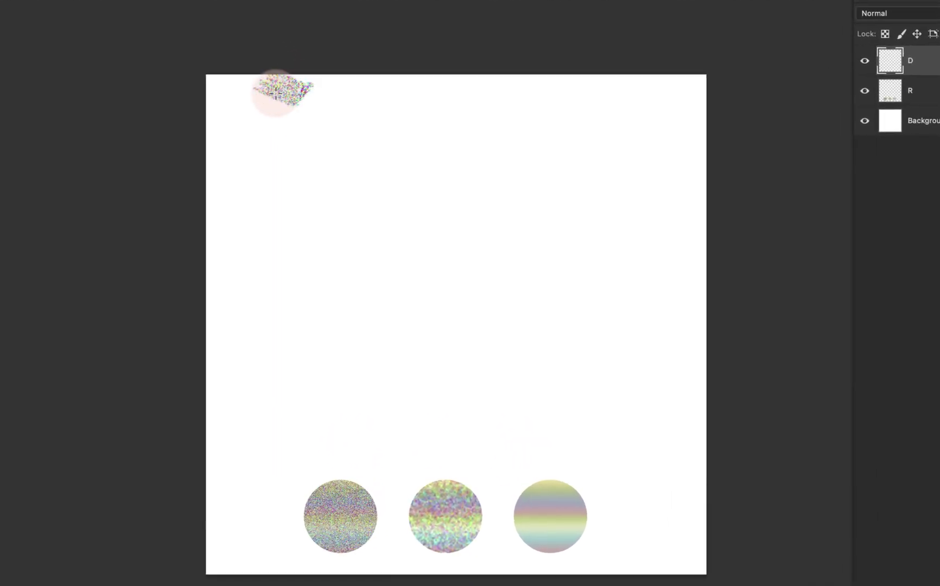
{"action": "mouse_move", "coordinate": [277, 94]}
{"action": "left_mouse_down"}
{"action": "mouse_move", "coordinate": [257, 140]}
{"action": "mouse_move", "coordinate": [291, 192]}
{"action": "mouse_move", "coordinate": [344, 157]}
{"action": "mouse_move", "coordinate": [311, 125]}
{"action": "mouse_move", "coordinate": [290, 177]}
{"action": "mouse_move", "coordinate": [320, 251]}
{"action": "mouse_move", "coordinate": [336, 327]}
{"action": "mouse_move", "coordinate": [286, 366]}
{"action": "mouse_move", "coordinate": [266, 317]}
{"action": "mouse_move", "coordinate": [294, 286]}
{"action": "mouse_move", "coordinate": [332, 325]}
{"action": "mouse_move", "coordinate": [302, 396]}
{"action": "mouse_move", "coordinate": [257, 452]}
{"action": "mouse_move", "coordinate": [247, 520]}
{"action": "mouse_move", "coordinate": [292, 484]}
{"action": "mouse_move", "coordinate": [277, 433]}
{"action": "mouse_move", "coordinate": [248, 483]}
{"action": "mouse_move", "coordinate": [283, 550]}
{"action": "mouse_move", "coordinate": [282, 572]}
{"action": "mouse_move", "coordinate": [255, 578]}
{"action": "left_mouse_up"}
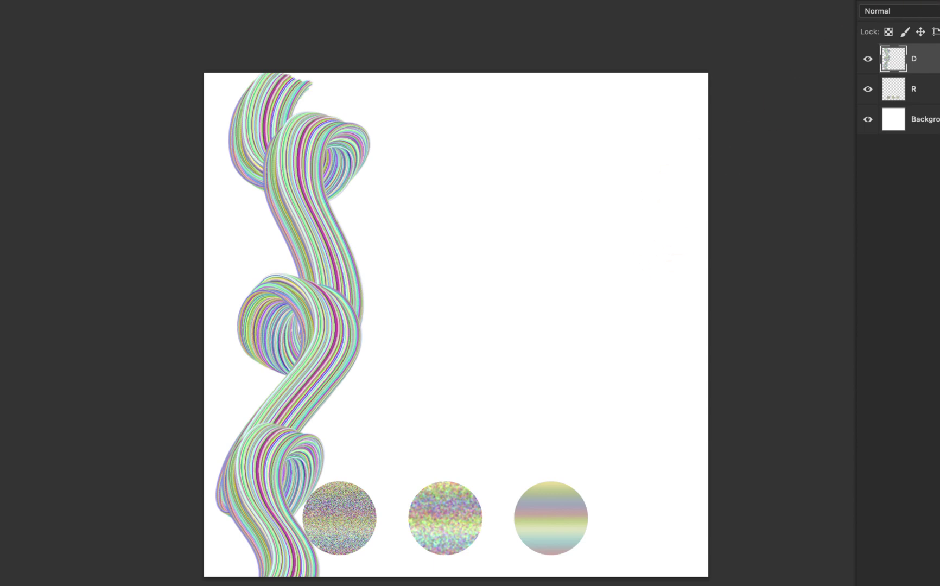
Flatten the brush tip to 10% roundness and set its angle to -15°
{"action": "key", "text": "F5"}
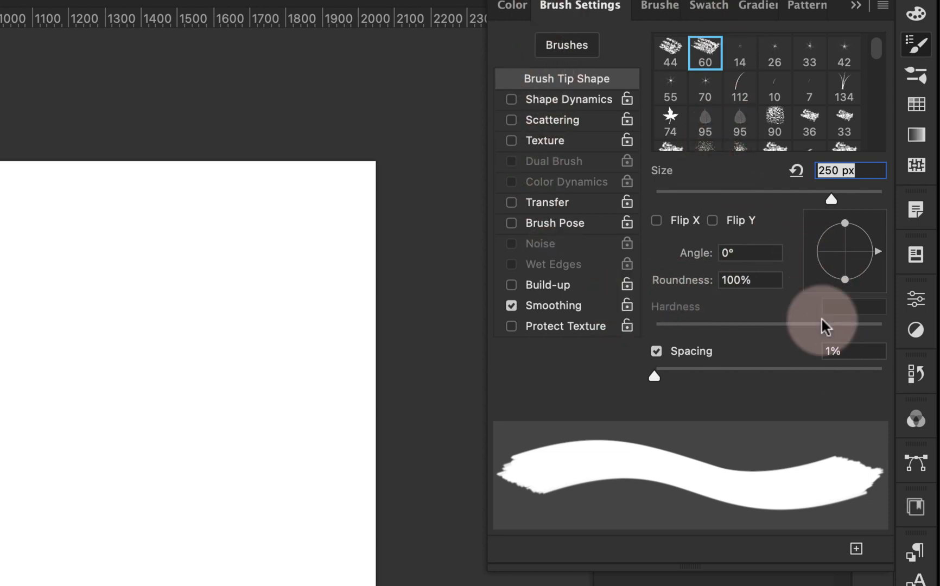
{"action": "left_click", "coordinate": [739, 280]}
{"action": "type", "text": "10"}
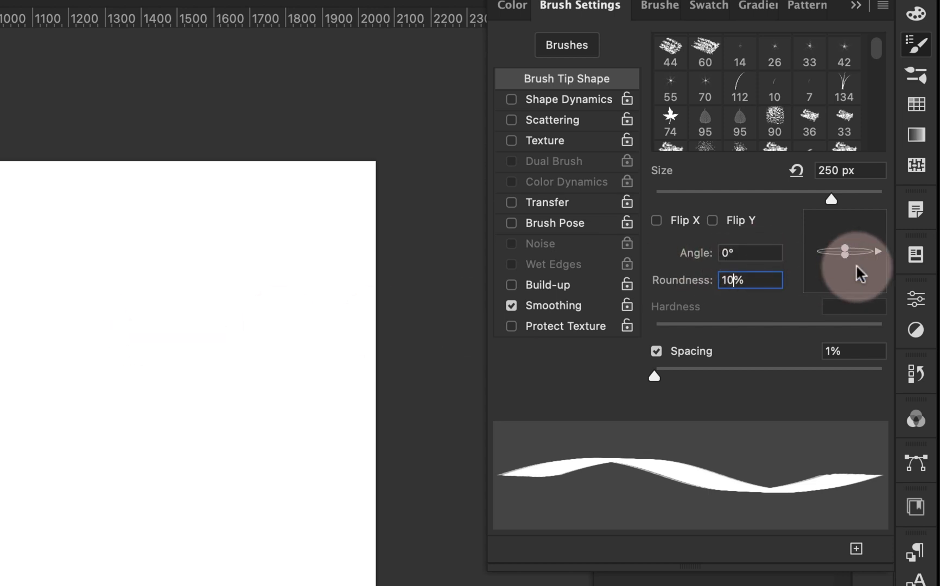
{"action": "left_click_drag", "start_coordinate": [879, 250], "coordinate": [864, 224]}
{"action": "left_click", "coordinate": [577, 480]}
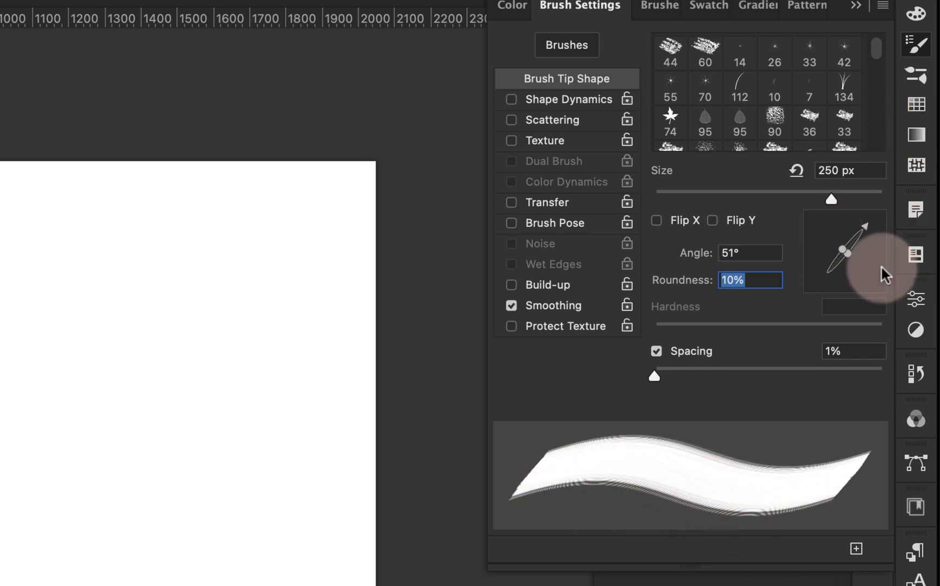
{"action": "mouse_move", "coordinate": [866, 223]}
{"action": "left_mouse_down"}
{"action": "mouse_move", "coordinate": [807, 244]}
{"action": "mouse_move", "coordinate": [875, 256]}
{"action": "left_mouse_up"}
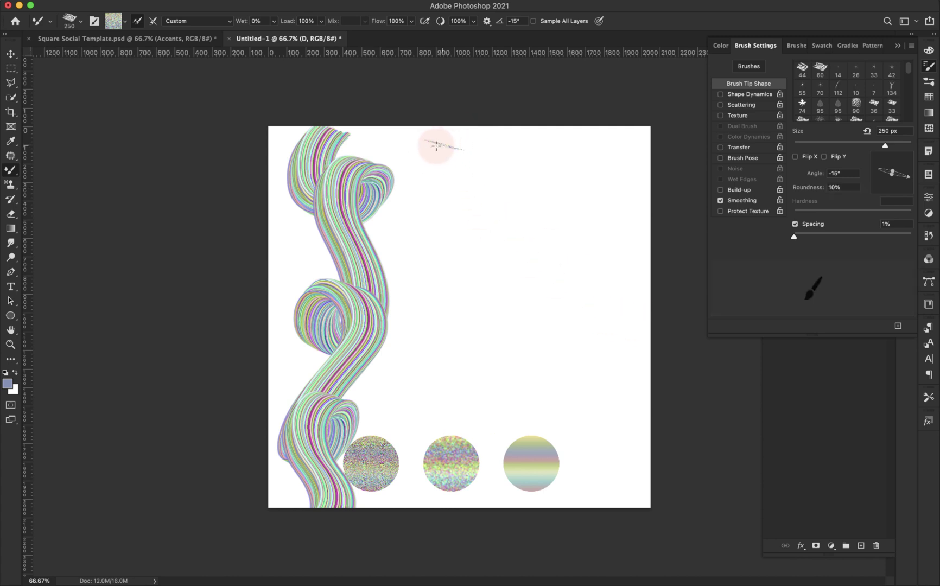
Paint a second looping ribbon beside the first with the flattened tip, and undo both ribbon strokes
{"action": "mouse_move", "coordinate": [434, 147]}
{"action": "left_mouse_down"}
{"action": "mouse_move", "coordinate": [422, 172]}
{"action": "mouse_move", "coordinate": [441, 194]}
{"action": "mouse_move", "coordinate": [464, 196]}
{"action": "mouse_move", "coordinate": [479, 225]}
{"action": "mouse_move", "coordinate": [448, 259]}
{"action": "mouse_move", "coordinate": [410, 239]}
{"action": "mouse_move", "coordinate": [421, 217]}
{"action": "mouse_move", "coordinate": [453, 228]}
{"action": "mouse_move", "coordinate": [458, 272]}
{"action": "mouse_move", "coordinate": [439, 333]}
{"action": "mouse_move", "coordinate": [465, 363]}
{"action": "mouse_move", "coordinate": [506, 313]}
{"action": "mouse_move", "coordinate": [483, 294]}
{"action": "mouse_move", "coordinate": [471, 337]}
{"action": "mouse_move", "coordinate": [494, 371]}
{"action": "mouse_move", "coordinate": [488, 410]}
{"action": "mouse_move", "coordinate": [422, 402]}
{"action": "mouse_move", "coordinate": [436, 368]}
{"action": "mouse_move", "coordinate": [455, 402]}
{"action": "mouse_move", "coordinate": [414, 504]}
{"action": "mouse_move", "coordinate": [460, 498]}
{"action": "mouse_move", "coordinate": [440, 491]}
{"action": "left_mouse_up"}
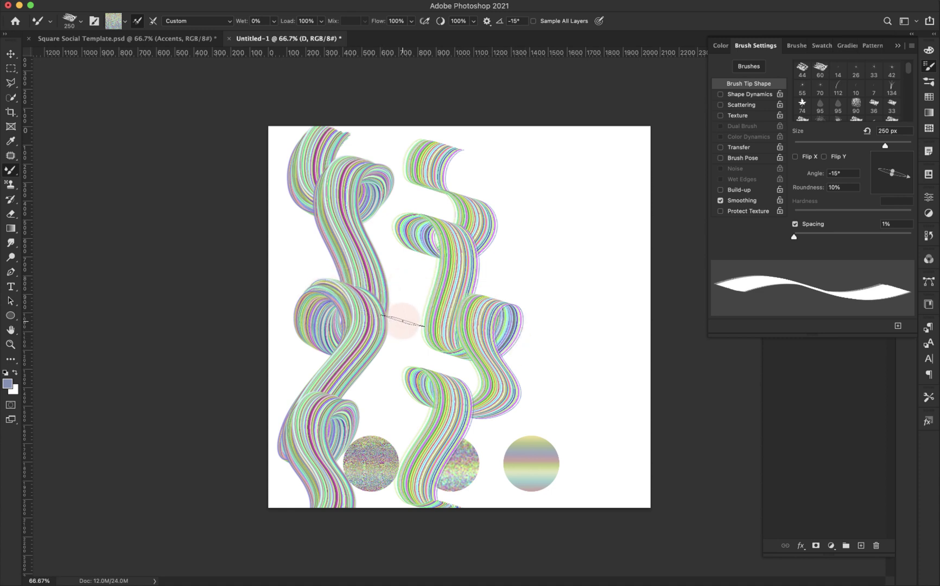
{"action": "key", "text": "super+z"}
{"action": "key", "text": "super+z"}
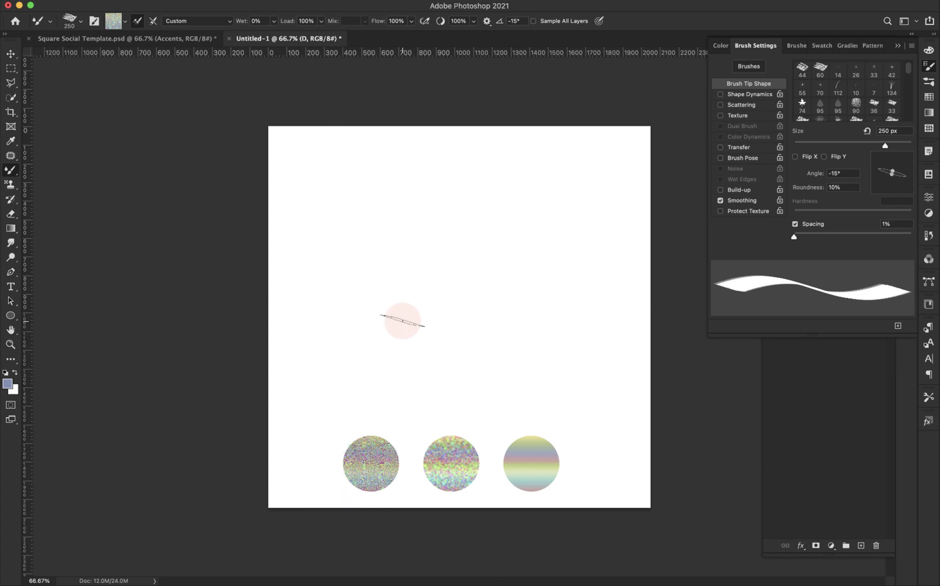
Paint a finely textured looping ribbon down the canvas's left side on layer D, and a second one down the middle using the middle circle's texture
{"action": "key", "text": "F5"}
{"action": "mouse_move", "coordinate": [328, 127]}
{"action": "left_mouse_down"}
{"action": "mouse_move", "coordinate": [317, 174]}
{"action": "mouse_move", "coordinate": [364, 210]}
{"action": "mouse_move", "coordinate": [382, 165]}
{"action": "mouse_move", "coordinate": [347, 200]}
{"action": "mouse_move", "coordinate": [359, 267]}
{"action": "mouse_move", "coordinate": [318, 339]}
{"action": "mouse_move", "coordinate": [313, 286]}
{"action": "mouse_move", "coordinate": [358, 302]}
{"action": "mouse_move", "coordinate": [340, 355]}
{"action": "mouse_move", "coordinate": [292, 432]}
{"action": "mouse_move", "coordinate": [294, 510]}
{"action": "mouse_move", "coordinate": [347, 530]}
{"action": "left_mouse_up"}
{"action": "left_click", "coordinate": [838, 139]}
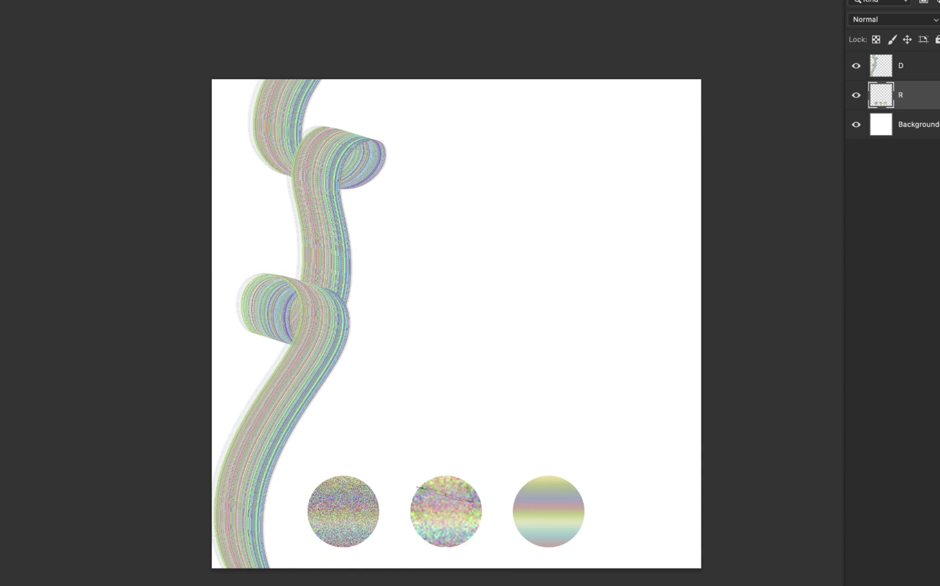
{"action": "key", "text": "alt+bracketright"}
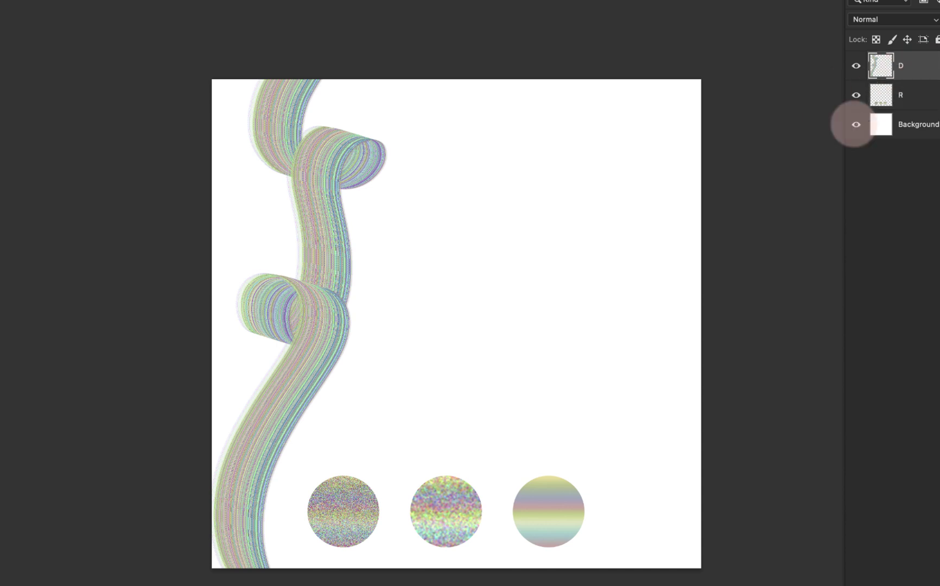
{"action": "mouse_move", "coordinate": [459, 57]}
{"action": "left_mouse_down"}
{"action": "mouse_move", "coordinate": [432, 134]}
{"action": "mouse_move", "coordinate": [480, 180]}
{"action": "mouse_move", "coordinate": [513, 119]}
{"action": "mouse_move", "coordinate": [463, 147]}
{"action": "mouse_move", "coordinate": [456, 318]}
{"action": "mouse_move", "coordinate": [403, 308]}
{"action": "mouse_move", "coordinate": [439, 263]}
{"action": "mouse_move", "coordinate": [474, 324]}
{"action": "mouse_move", "coordinate": [402, 465]}
{"action": "mouse_move", "coordinate": [465, 471]}
{"action": "mouse_move", "coordinate": [471, 407]}
{"action": "mouse_move", "coordinate": [436, 458]}
{"action": "mouse_move", "coordinate": [443, 554]}
{"action": "left_mouse_up"}
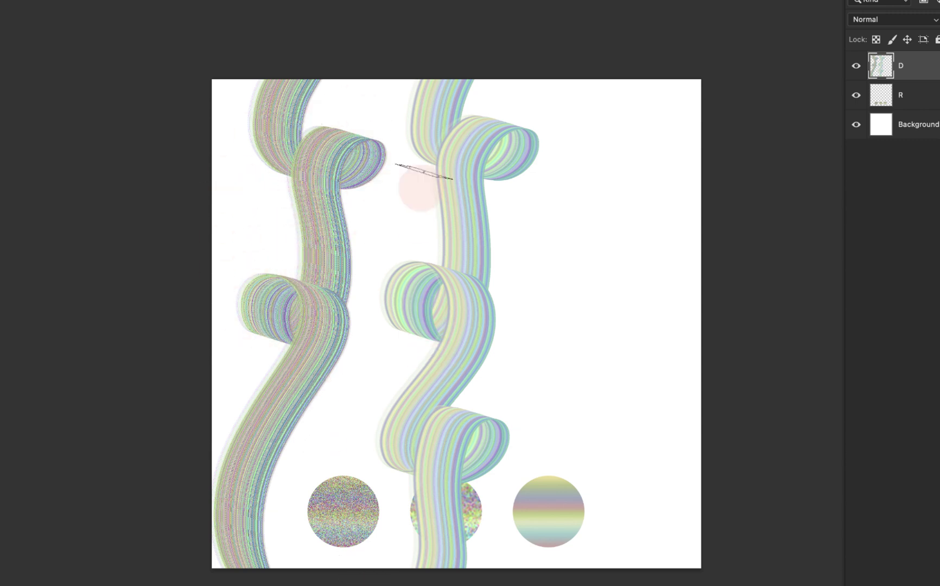
Sample the smooth gradient circle on layer R and paint a third looping ribbon down the canvas's right side on layer D
{"action": "left_click", "coordinate": [927, 96]}
{"action": "left_click_drag", "start_coordinate": [590, 485], "coordinate": [553, 503]}
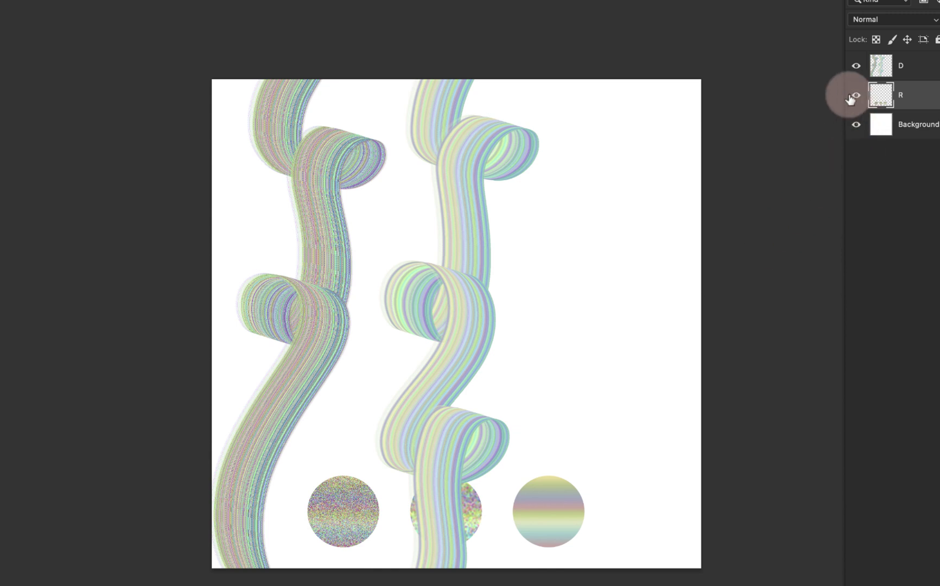
{"action": "left_click", "coordinate": [905, 67]}
{"action": "mouse_move", "coordinate": [634, 65]}
{"action": "left_mouse_down"}
{"action": "mouse_move", "coordinate": [596, 148]}
{"action": "mouse_move", "coordinate": [626, 183]}
{"action": "mouse_move", "coordinate": [646, 134]}
{"action": "mouse_move", "coordinate": [606, 154]}
{"action": "mouse_move", "coordinate": [608, 331]}
{"action": "mouse_move", "coordinate": [532, 359]}
{"action": "mouse_move", "coordinate": [546, 293]}
{"action": "mouse_move", "coordinate": [595, 315]}
{"action": "mouse_move", "coordinate": [587, 457]}
{"action": "mouse_move", "coordinate": [660, 444]}
{"action": "mouse_move", "coordinate": [637, 388]}
{"action": "mouse_move", "coordinate": [629, 450]}
{"action": "mouse_move", "coordinate": [663, 514]}
{"action": "mouse_move", "coordinate": [672, 568]}
{"action": "mouse_move", "coordinate": [686, 581]}
{"action": "left_mouse_up"}
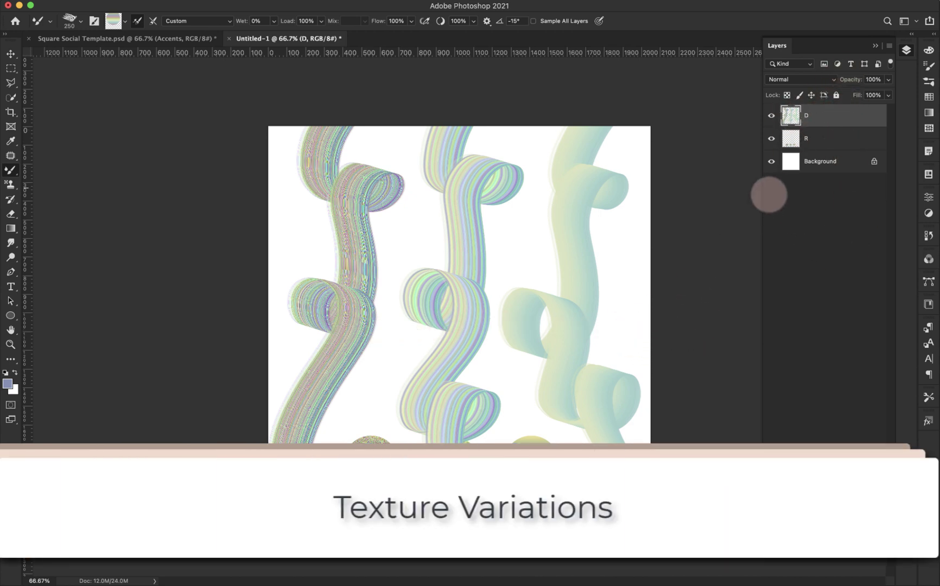
Hide layer D and add a new empty layer above it
{"action": "left_click", "coordinate": [771, 115]}
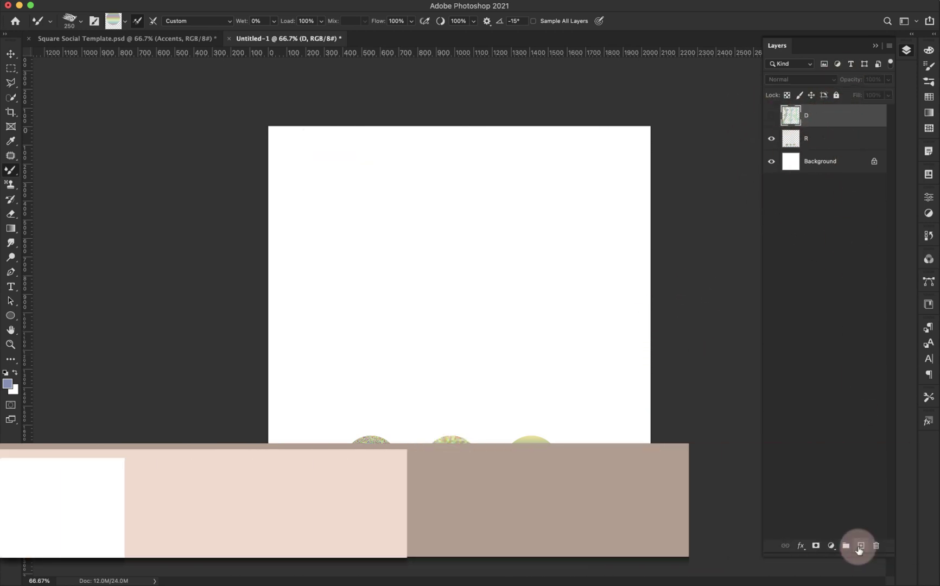
{"action": "left_click", "coordinate": [860, 545]}
Sample the middle circle on layer R and paint a looping ribbon down the middle of the canvas on Layer 1
{"action": "left_click", "coordinate": [856, 160]}
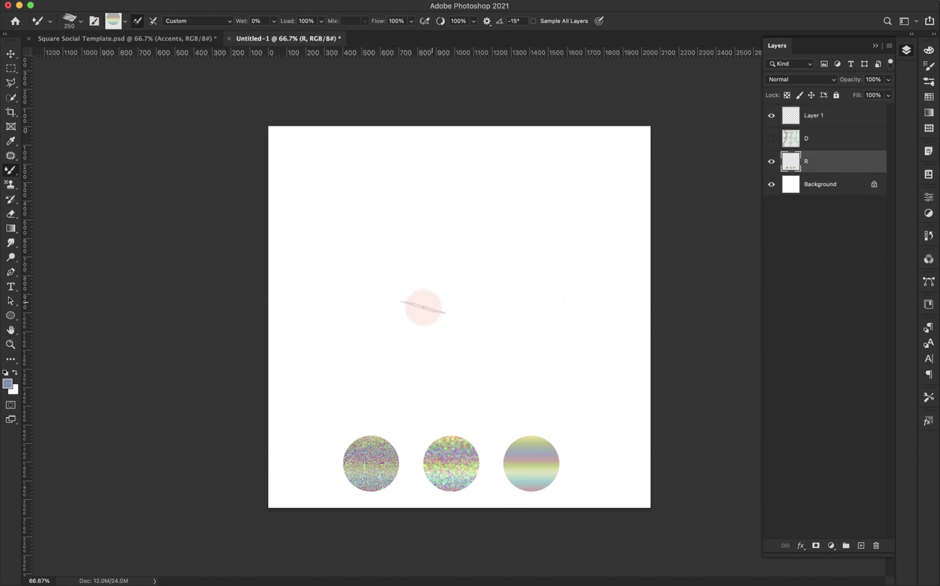
{"action": "mouse_move", "coordinate": [423, 308]}
{"action": "left_mouse_down"}
{"action": "mouse_move", "coordinate": [438, 422]}
{"action": "mouse_move", "coordinate": [409, 465]}
{"action": "left_mouse_up"}
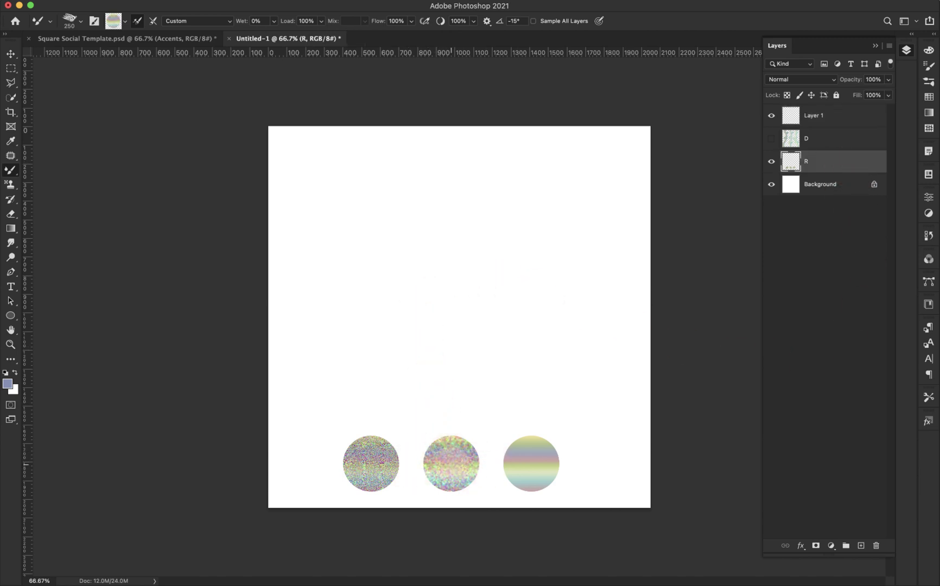
{"action": "mouse_move", "coordinate": [446, 500]}
{"action": "left_mouse_down"}
{"action": "mouse_move", "coordinate": [431, 168]}
{"action": "mouse_move", "coordinate": [440, 115]}
{"action": "mouse_move", "coordinate": [445, 144]}
{"action": "left_mouse_up"}
{"action": "left_click", "coordinate": [789, 115]}
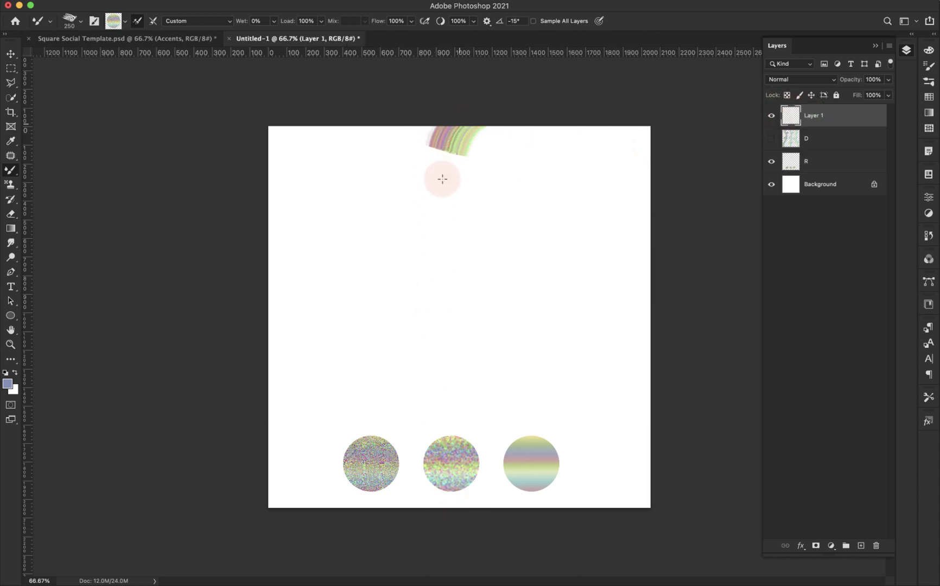
{"action": "mouse_move", "coordinate": [442, 179]}
{"action": "left_mouse_down"}
{"action": "mouse_move", "coordinate": [498, 198]}
{"action": "mouse_move", "coordinate": [504, 154]}
{"action": "mouse_move", "coordinate": [470, 201]}
{"action": "mouse_move", "coordinate": [505, 277]}
{"action": "mouse_move", "coordinate": [476, 351]}
{"action": "mouse_move", "coordinate": [420, 300]}
{"action": "mouse_move", "coordinate": [466, 296]}
{"action": "mouse_move", "coordinate": [468, 358]}
{"action": "mouse_move", "coordinate": [425, 409]}
{"action": "mouse_move", "coordinate": [453, 452]}
{"action": "mouse_move", "coordinate": [506, 421]}
{"action": "mouse_move", "coordinate": [467, 433]}
{"action": "mouse_move", "coordinate": [473, 536]}
{"action": "left_mouse_up"}
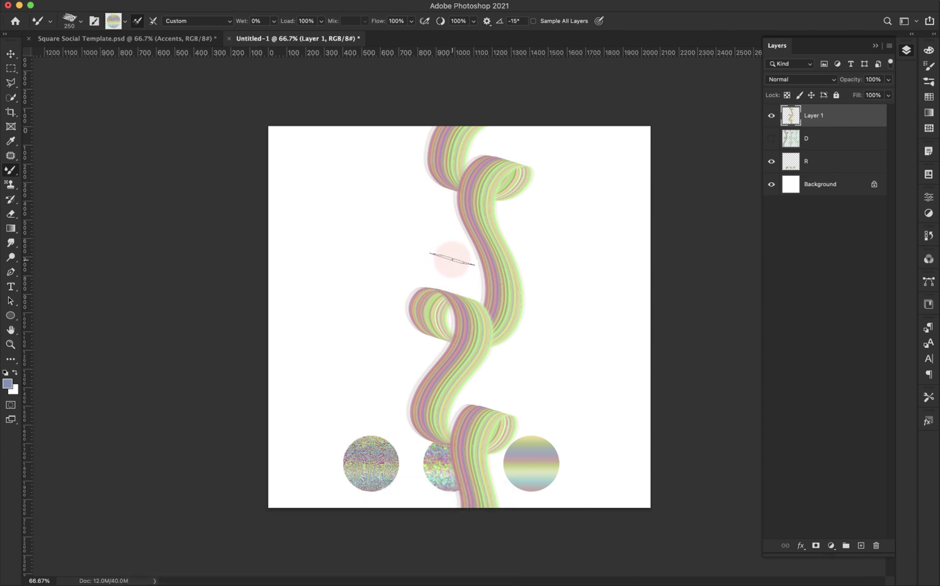
Set the brush tip's angle to 15° and its roundness to 100%
{"action": "left_click", "coordinate": [928, 66]}
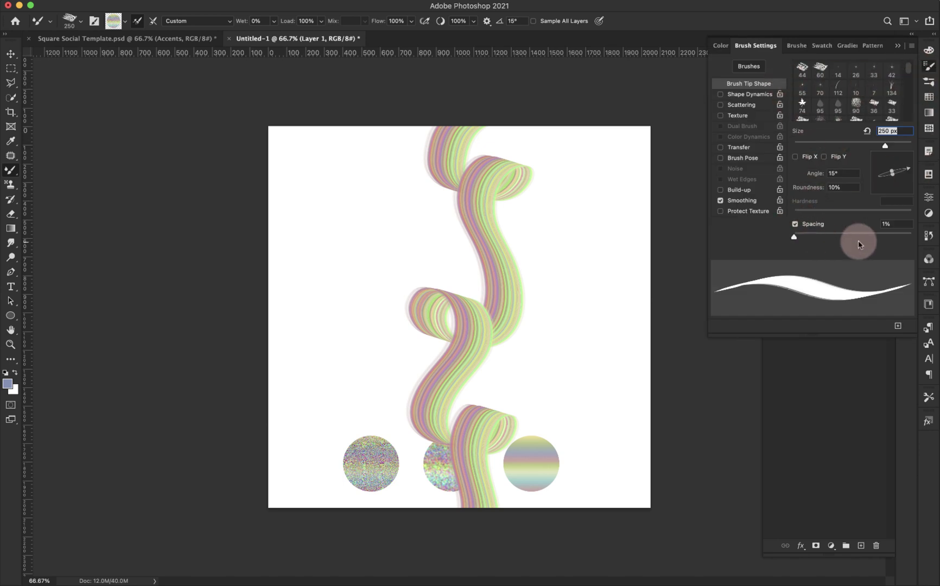
{"action": "left_click_drag", "start_coordinate": [892, 178], "coordinate": [894, 187]}
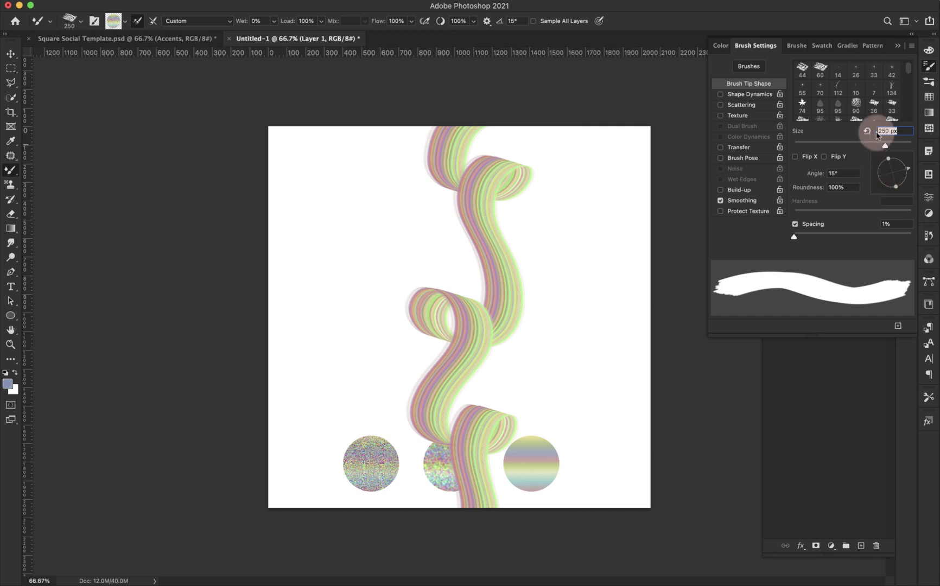
{"action": "left_click", "coordinate": [897, 49]}
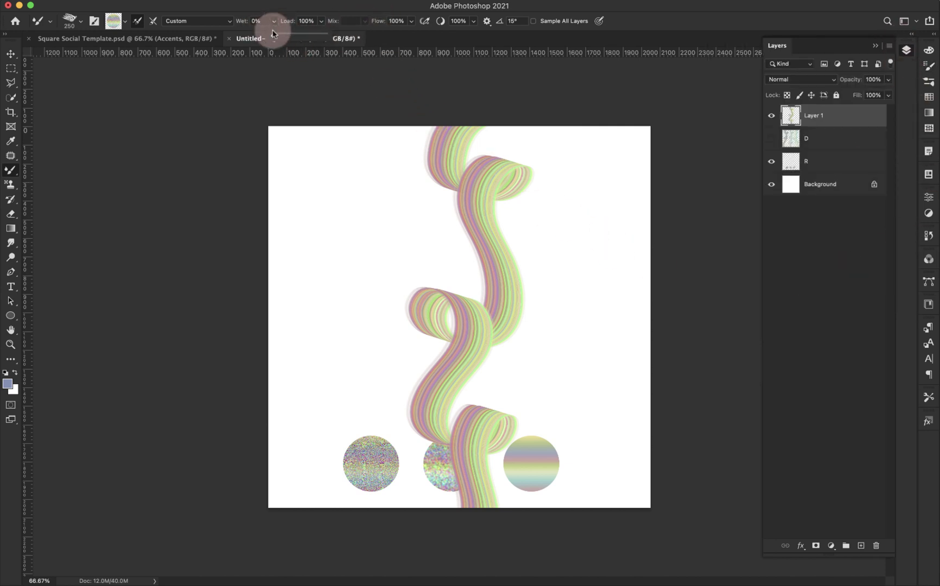
Set the Mixer Brush's wetness to 100% and paint a stroke across the canvas from upper left to lower right on Layer 1
{"action": "left_click_drag", "start_coordinate": [271, 37], "coordinate": [324, 35]}
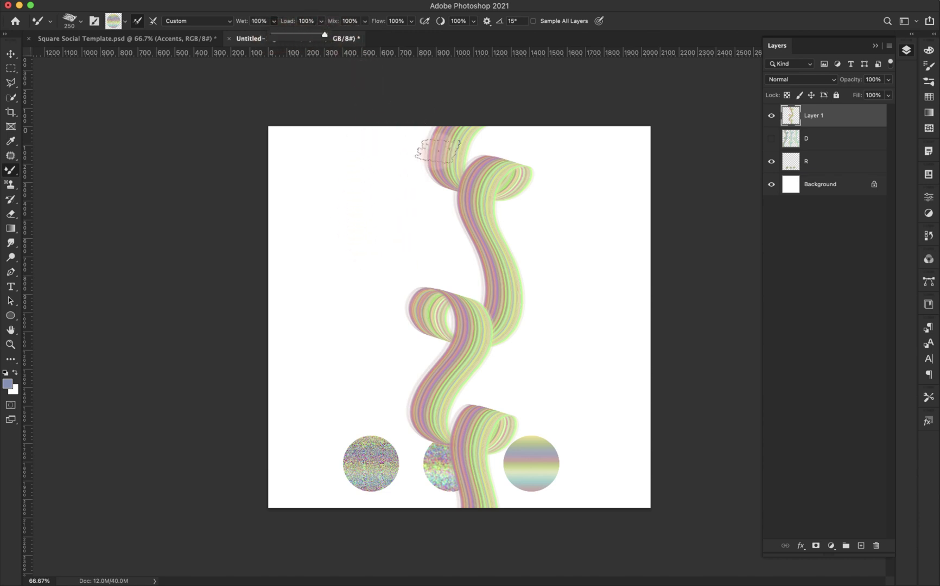
{"action": "left_click", "coordinate": [118, 20]}
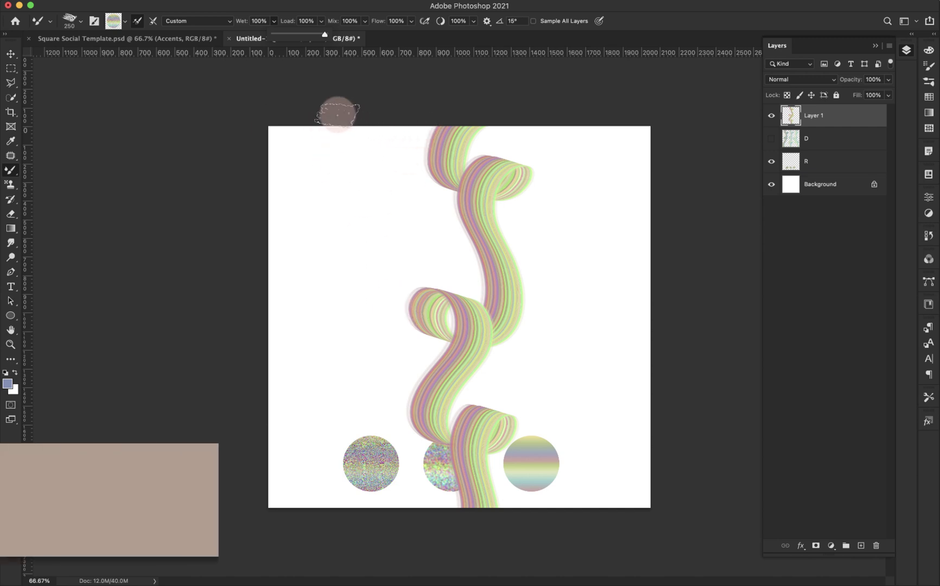
{"action": "mouse_move", "coordinate": [337, 113]}
{"action": "left_mouse_down"}
{"action": "mouse_move", "coordinate": [387, 202]}
{"action": "mouse_move", "coordinate": [393, 148]}
{"action": "mouse_move", "coordinate": [393, 240]}
{"action": "mouse_move", "coordinate": [455, 318]}
{"action": "mouse_move", "coordinate": [340, 343]}
{"action": "mouse_move", "coordinate": [403, 298]}
{"action": "mouse_move", "coordinate": [445, 381]}
{"action": "mouse_move", "coordinate": [537, 417]}
{"action": "mouse_move", "coordinate": [550, 316]}
{"action": "mouse_move", "coordinate": [541, 383]}
{"action": "mouse_move", "coordinate": [640, 409]}
{"action": "left_mouse_up"}
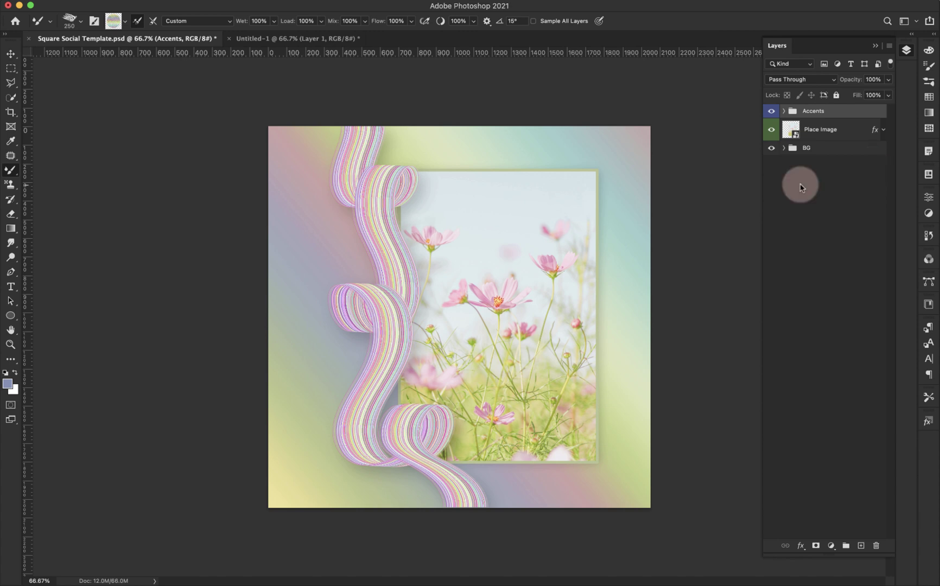
Open the contents of the Place Image smart object in the social template and hide its flower photo layer
{"action": "left_click", "coordinate": [796, 130]}
{"action": "left_click", "coordinate": [822, 129], "text": "super"}
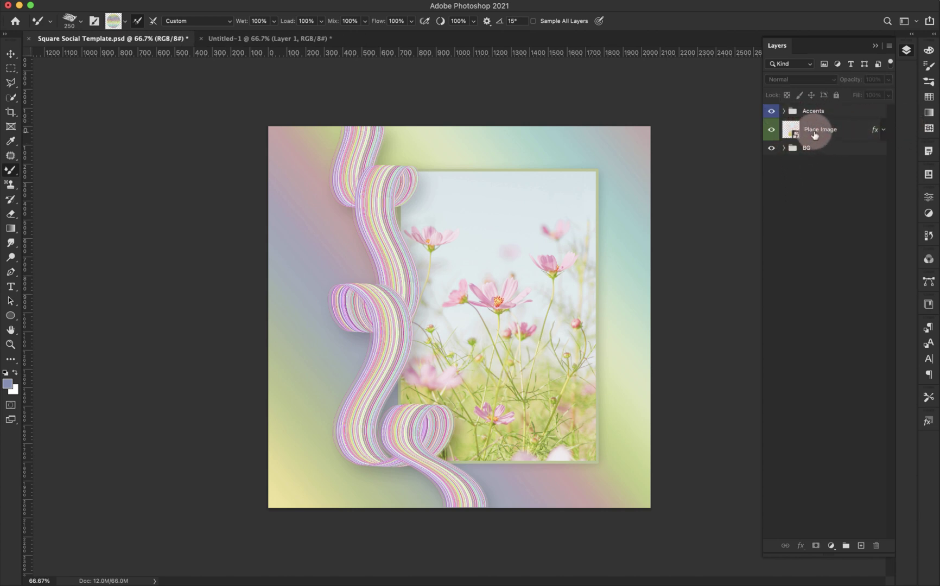
{"action": "double_click", "coordinate": [796, 137]}
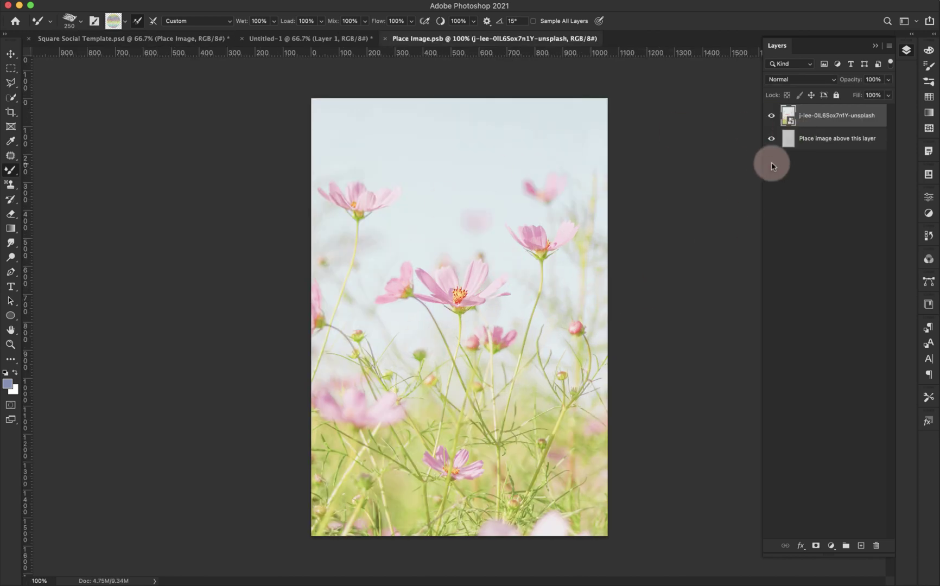
{"action": "left_click", "coordinate": [771, 115]}
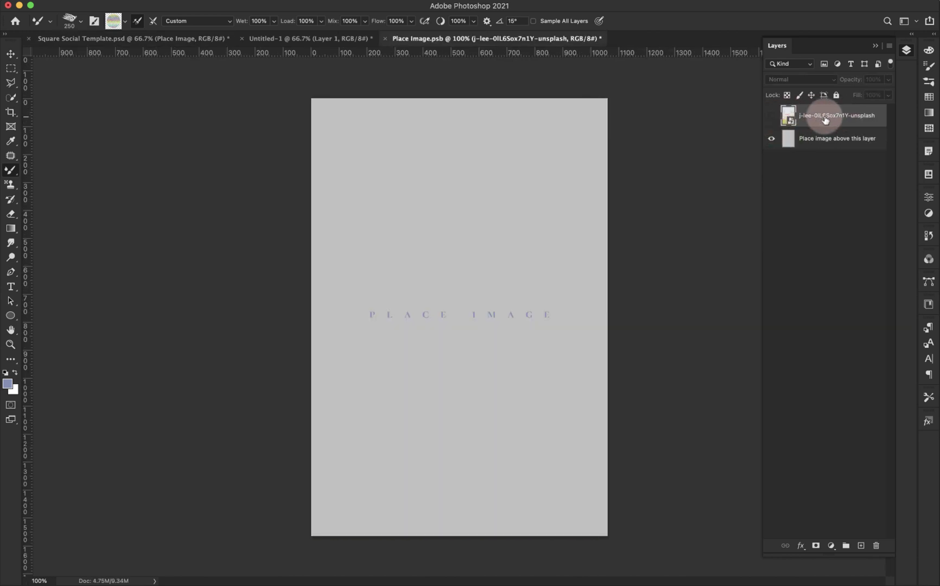
Close Place Image.psb and save its changes back into the social template
{"action": "mouse_move", "coordinate": [103, 2]}
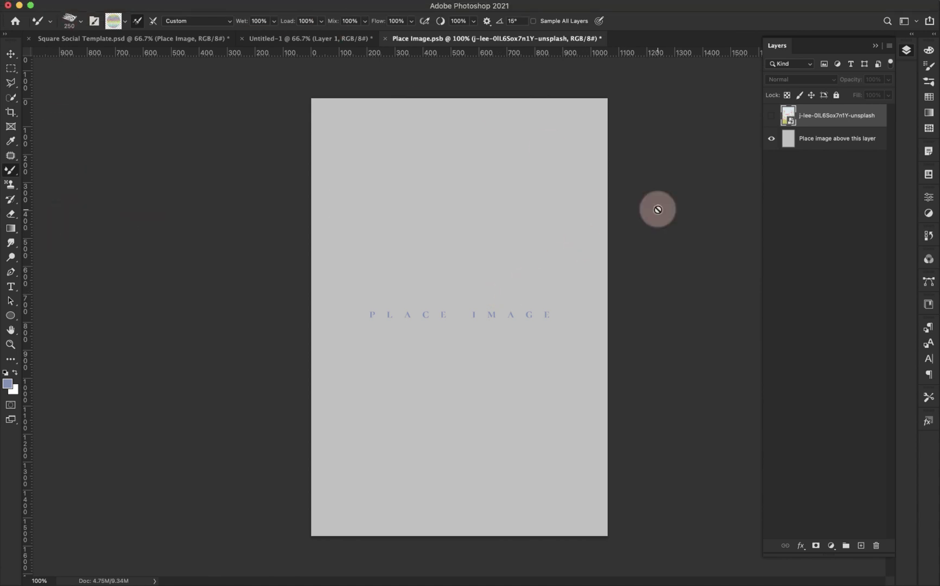
{"action": "left_click", "coordinate": [386, 38]}
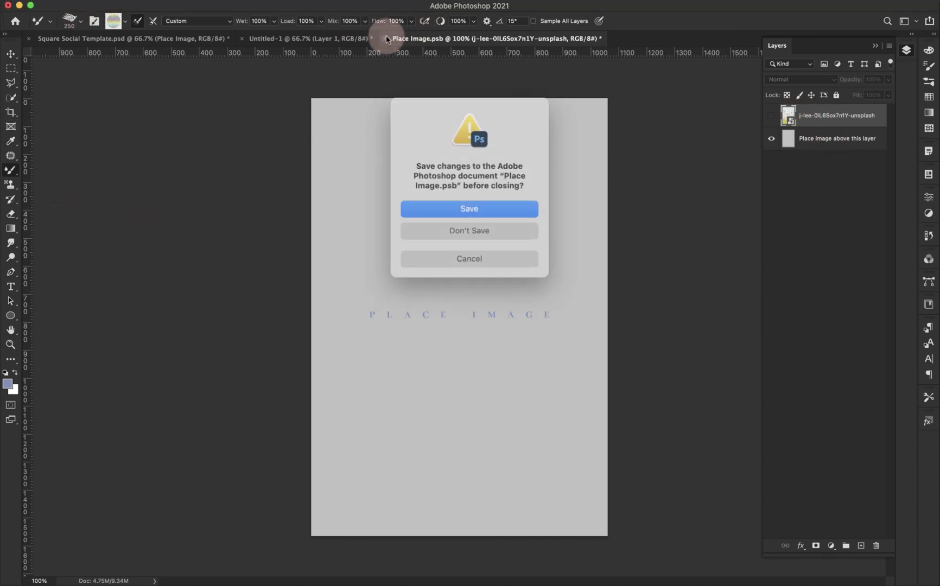
{"action": "left_click", "coordinate": [488, 207]}
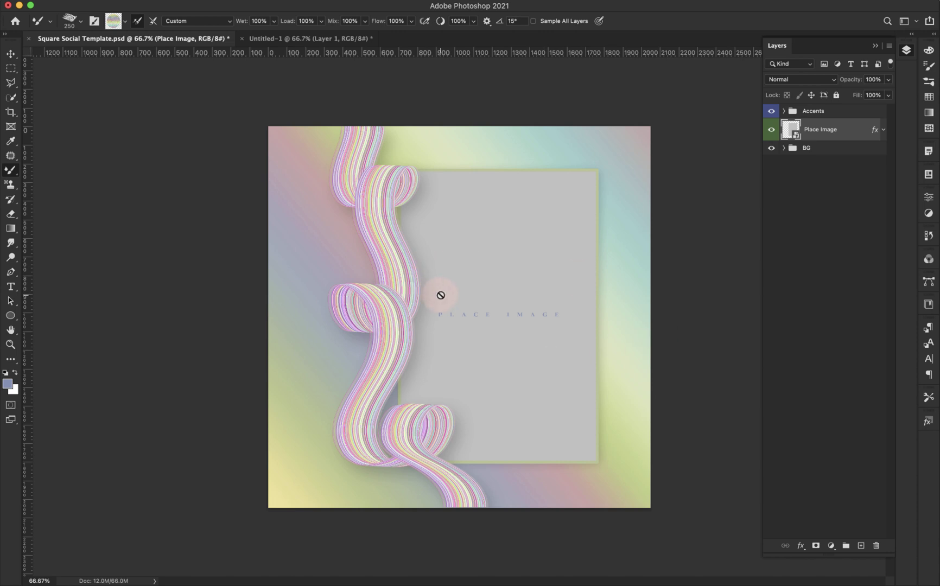
Expand the Accents group, show the Liquid Ribbon layer and hide the Stripe Ribbon layer
{"action": "left_click", "coordinate": [784, 111]}
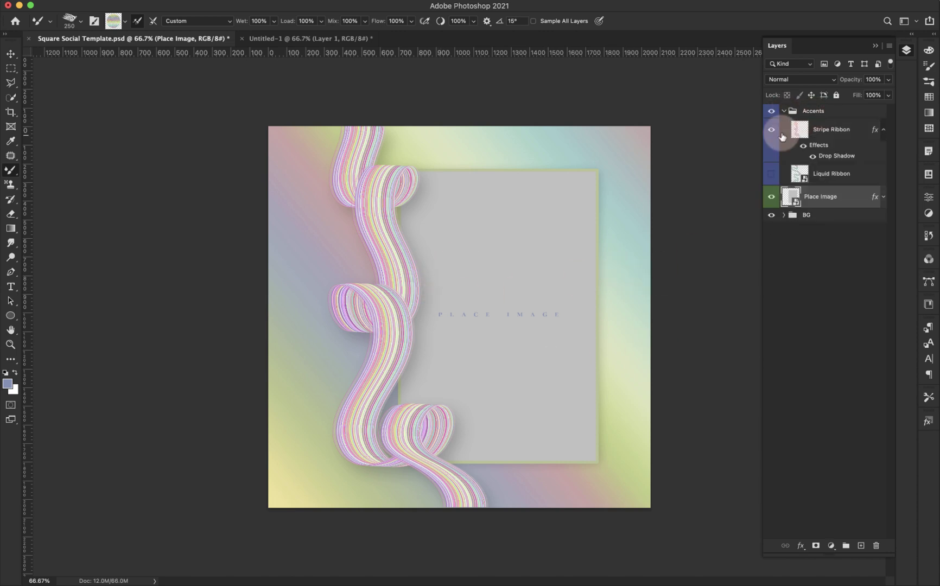
{"action": "left_click", "coordinate": [770, 172]}
{"action": "left_click", "coordinate": [771, 129]}
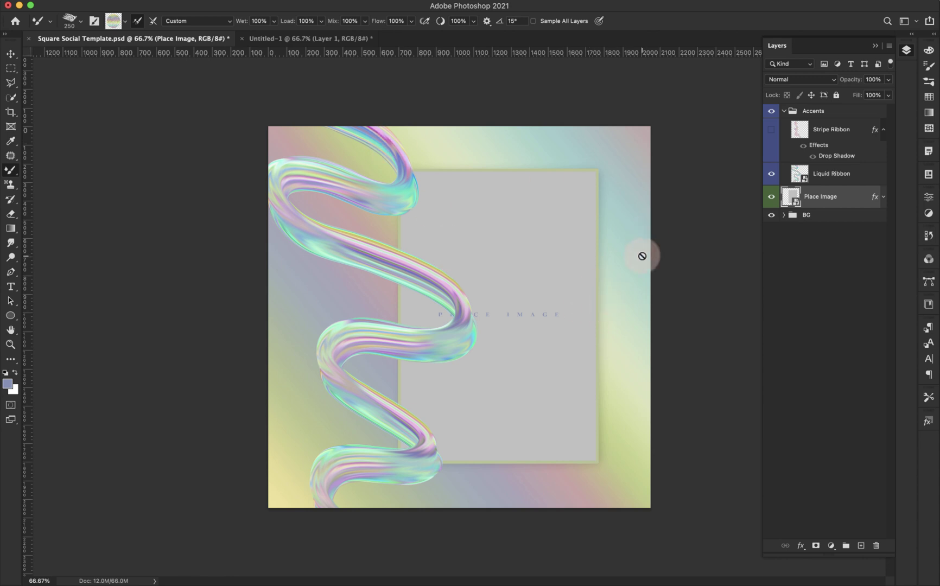
Switch the accent back to Stripe Ribbon with Liquid Ribbon hidden, collapse the Accents group and hide the Layers panel
{"action": "left_click", "coordinate": [784, 217]}
{"action": "left_click", "coordinate": [770, 129]}
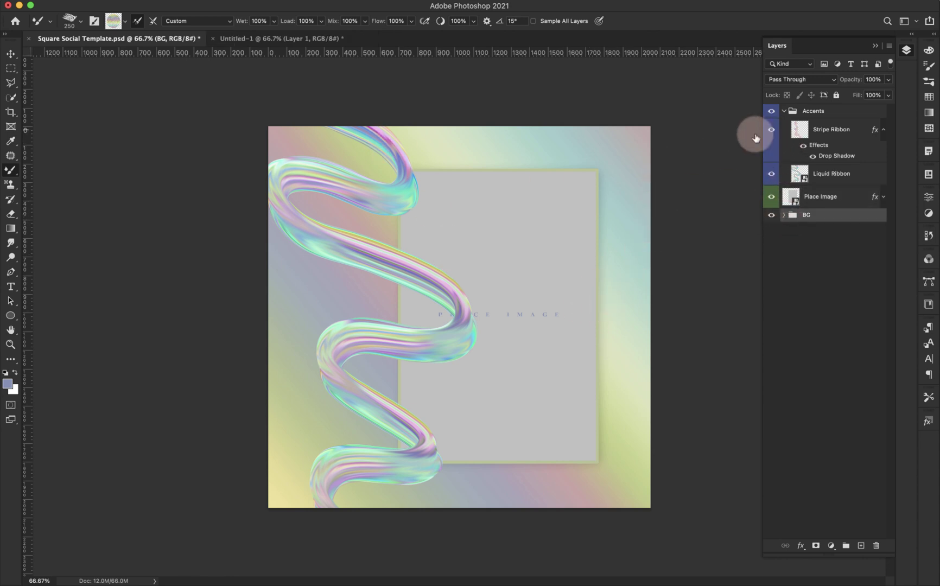
{"action": "left_click", "coordinate": [779, 110]}
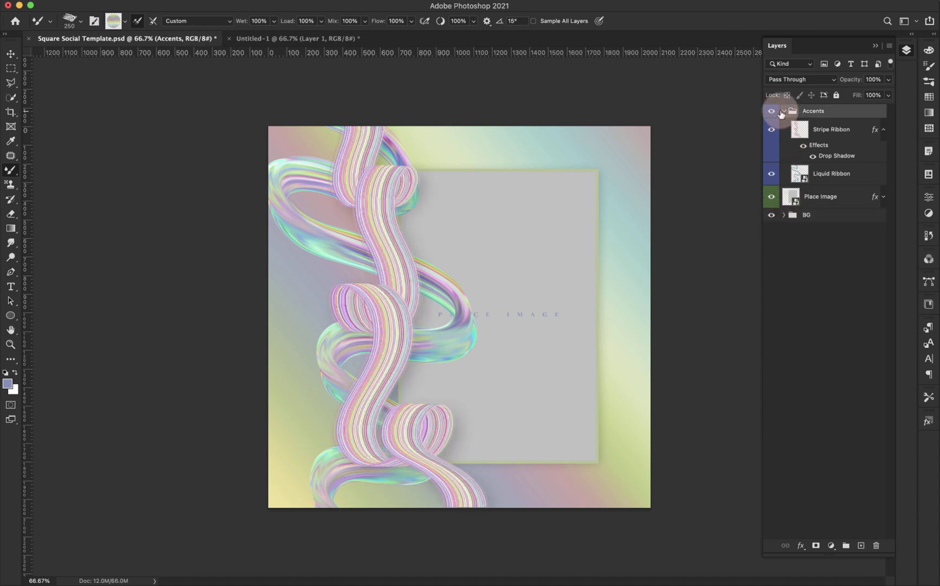
{"action": "left_click", "coordinate": [771, 175]}
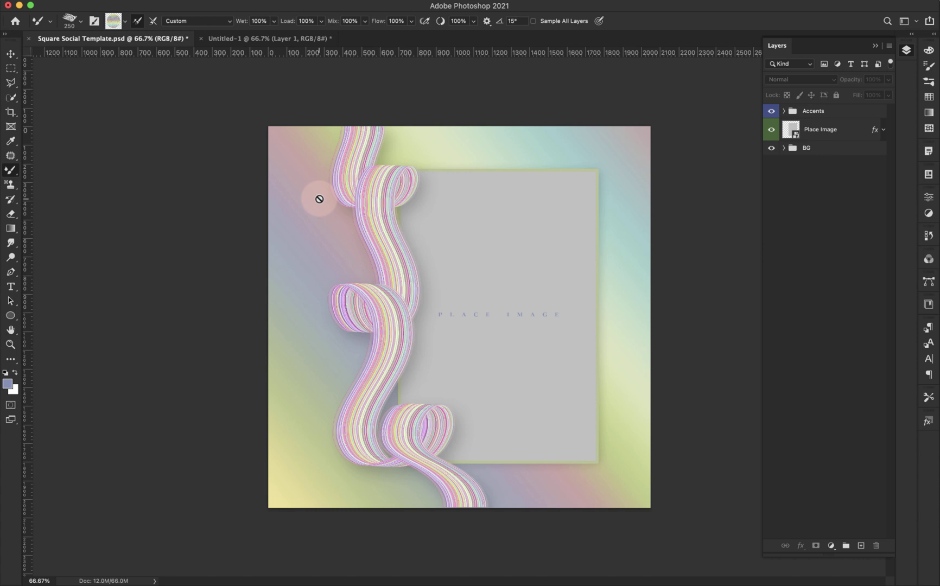
{"action": "key", "text": "F7"}
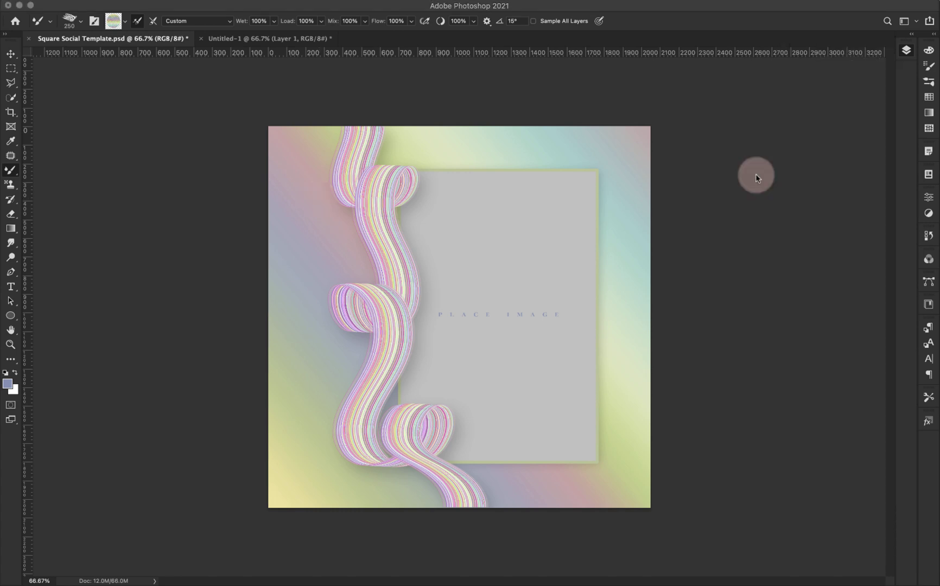